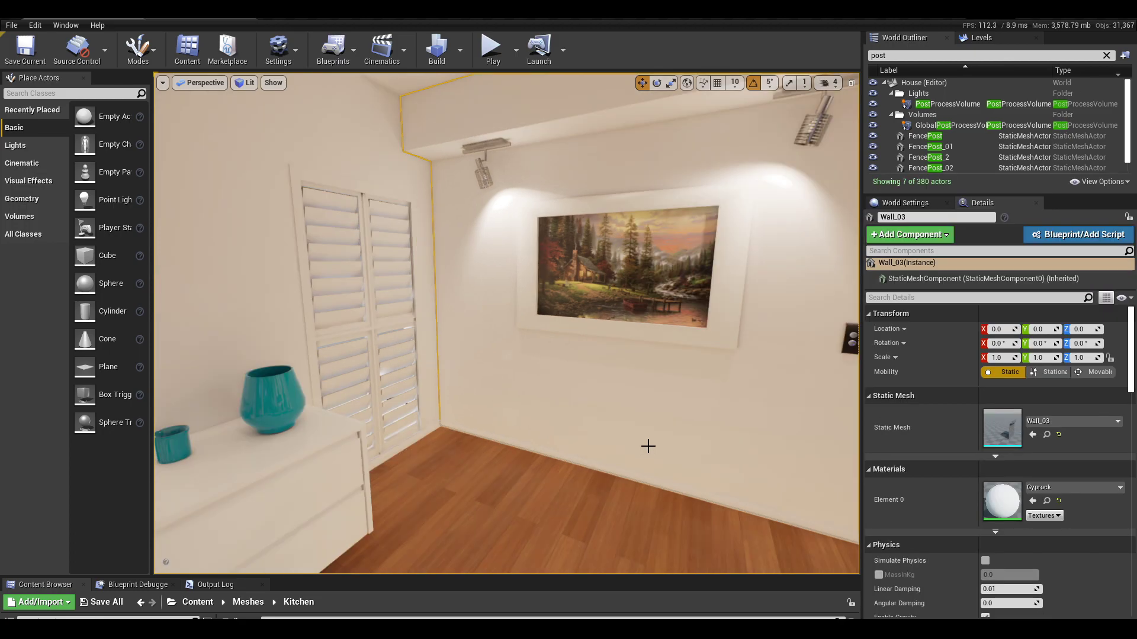
- Select the window blinds and examine their overridden light map resolution in the lighting settings
right_drag(527, 315, 524, 322)
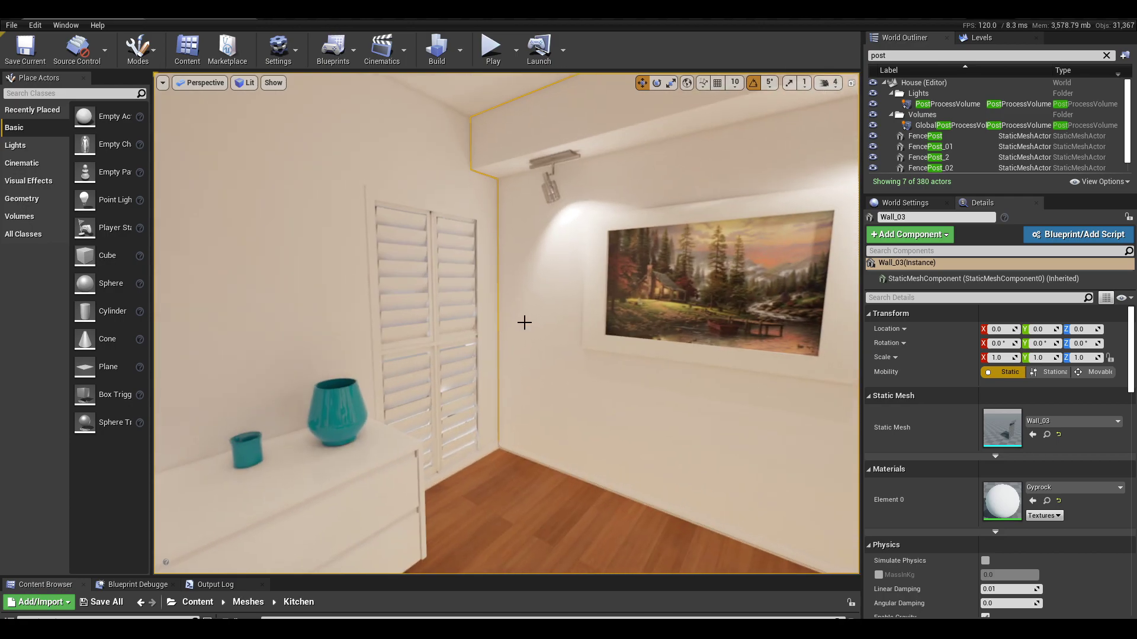
click(477, 286)
scroll(993, 419, down, 5)
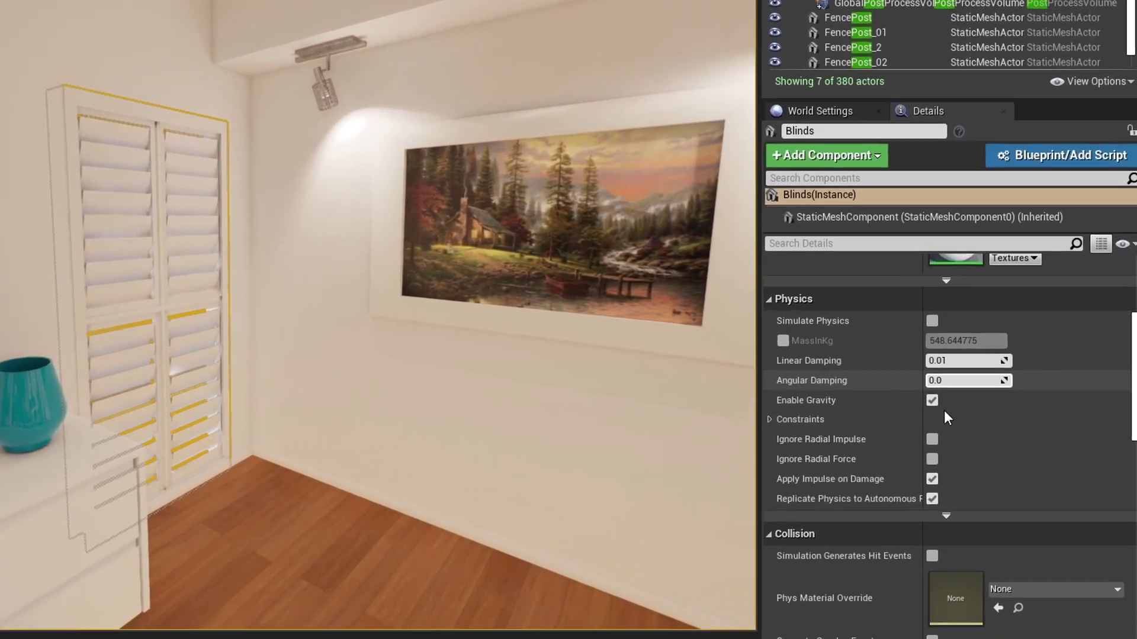
scroll(909, 397, down, 10)
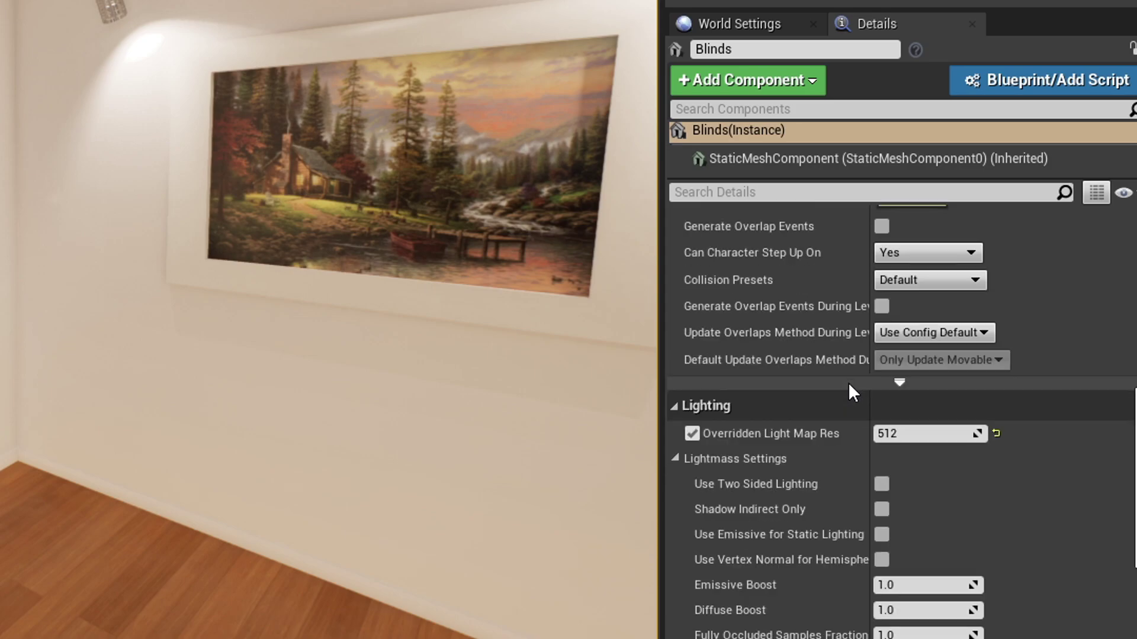
scroll(848, 382, down, 1)
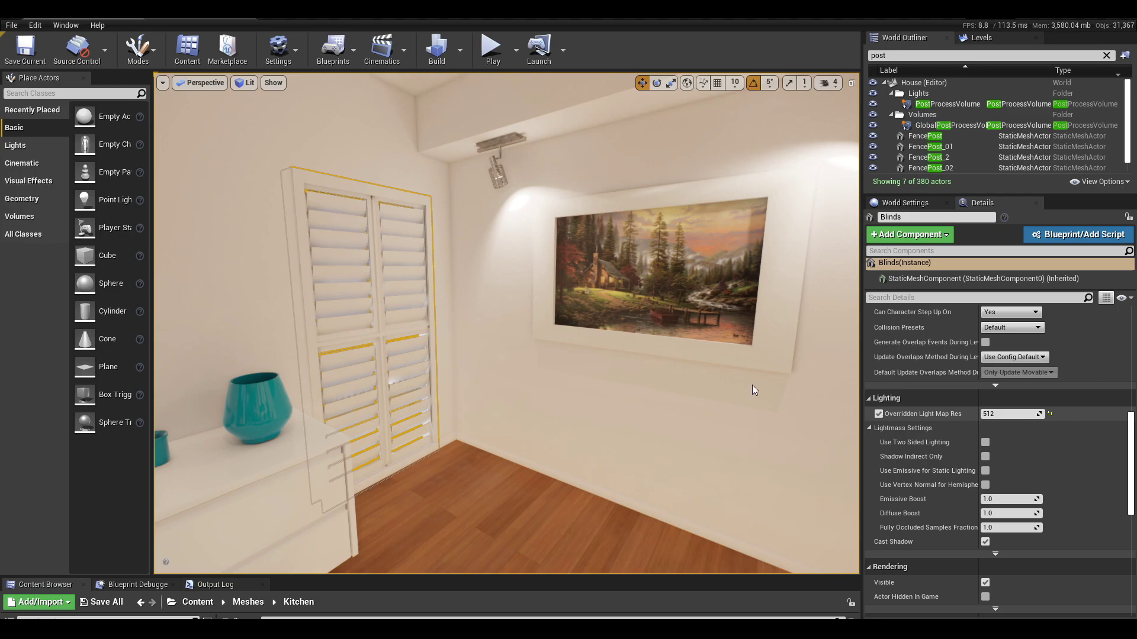
- Compare the overridden light map resolution of the corner wall with that of the blinds
right_drag(583, 396, 598, 421)
drag(1130, 434, 1131, 437)
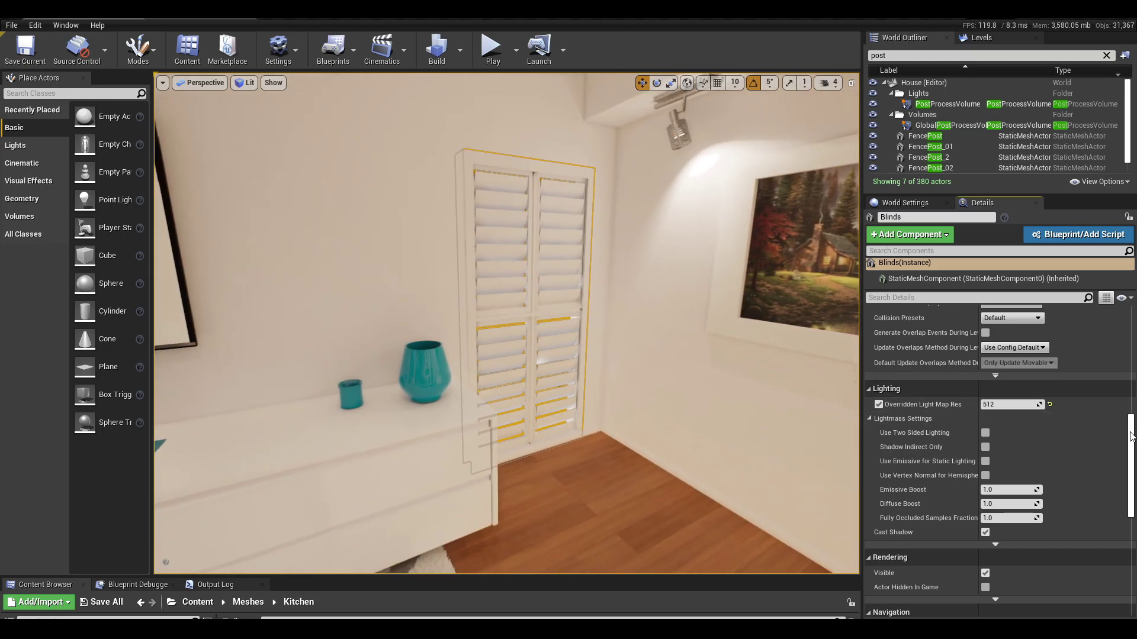
scroll(1131, 436, up, 2)
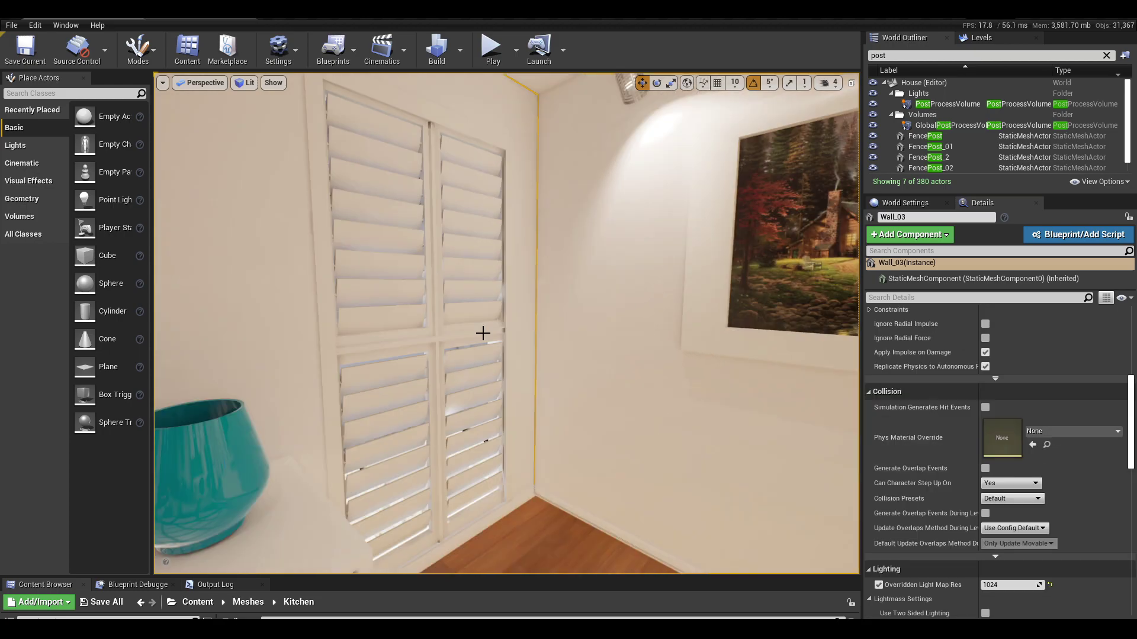
click(483, 333)
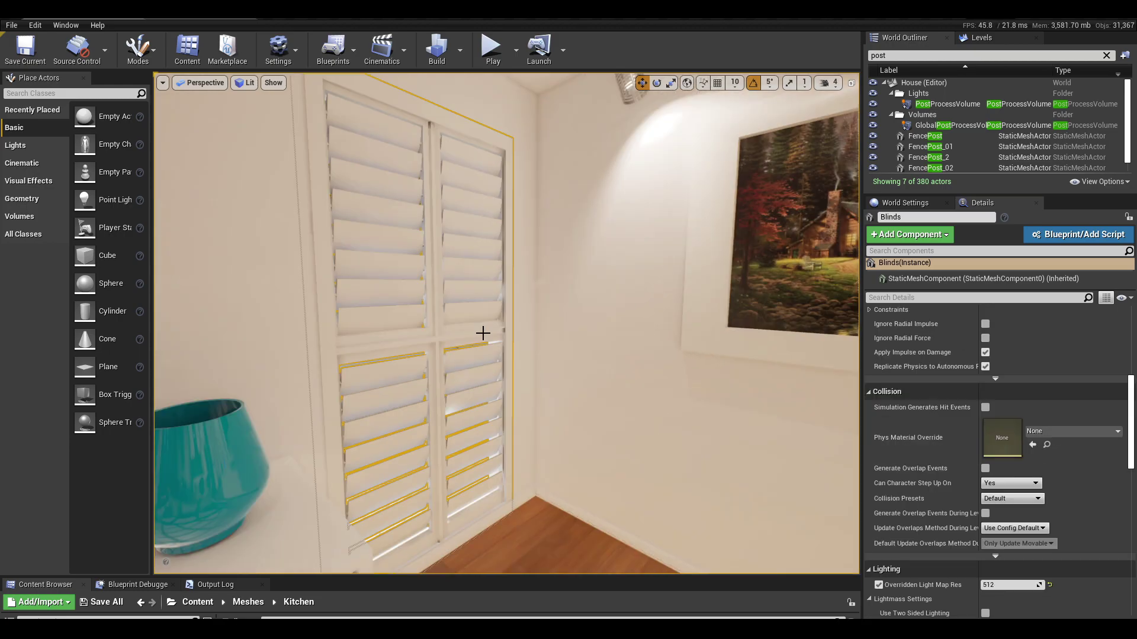
scroll(1037, 438, down, 3)
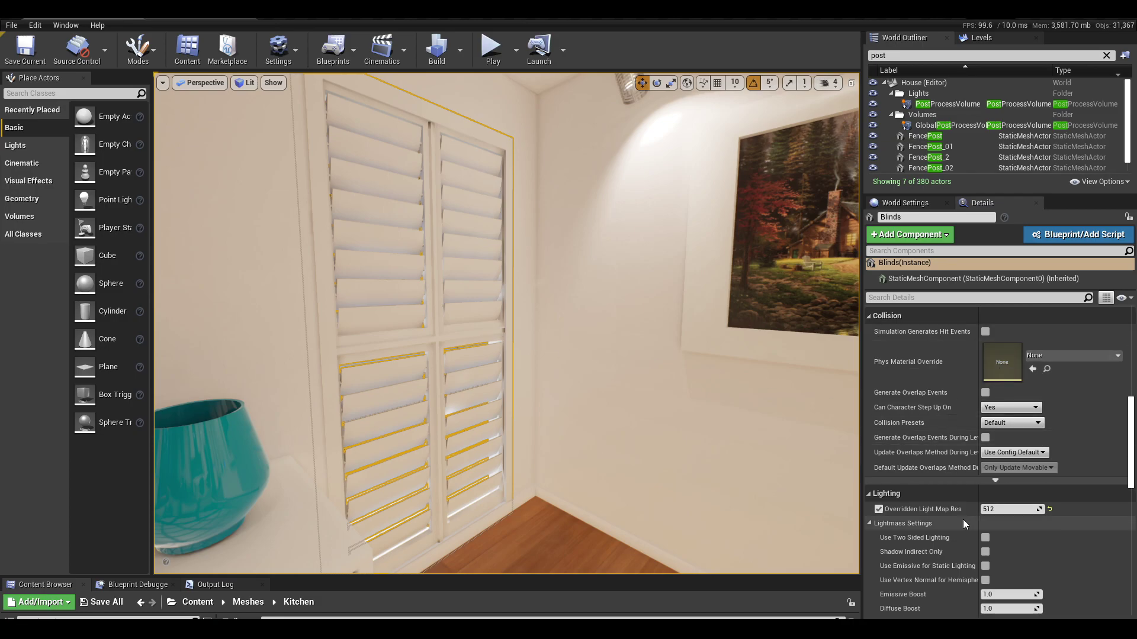
click(513, 225)
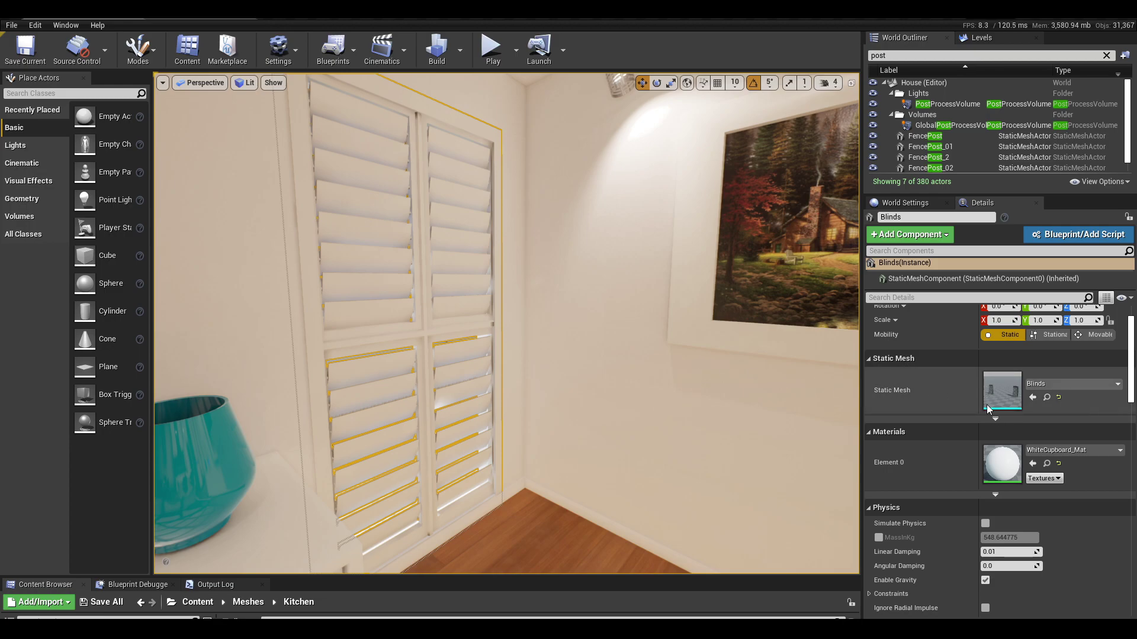
- Open the blinds' static mesh for editing and display its UV channel 1 layout
scroll(1000, 415, up, 2)
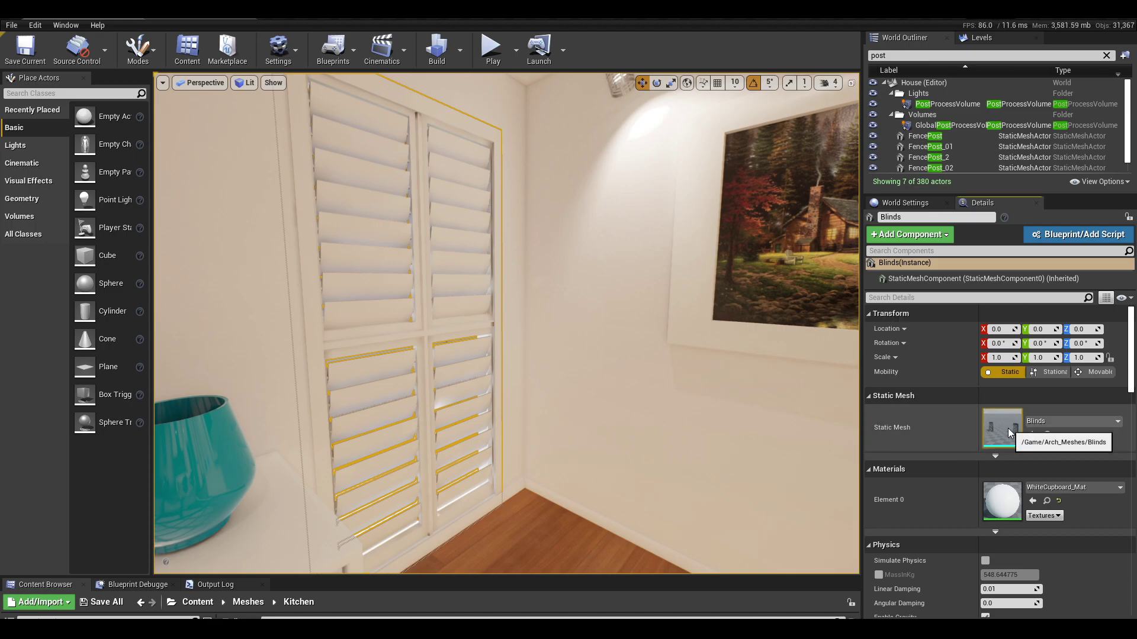
double_click(1008, 428)
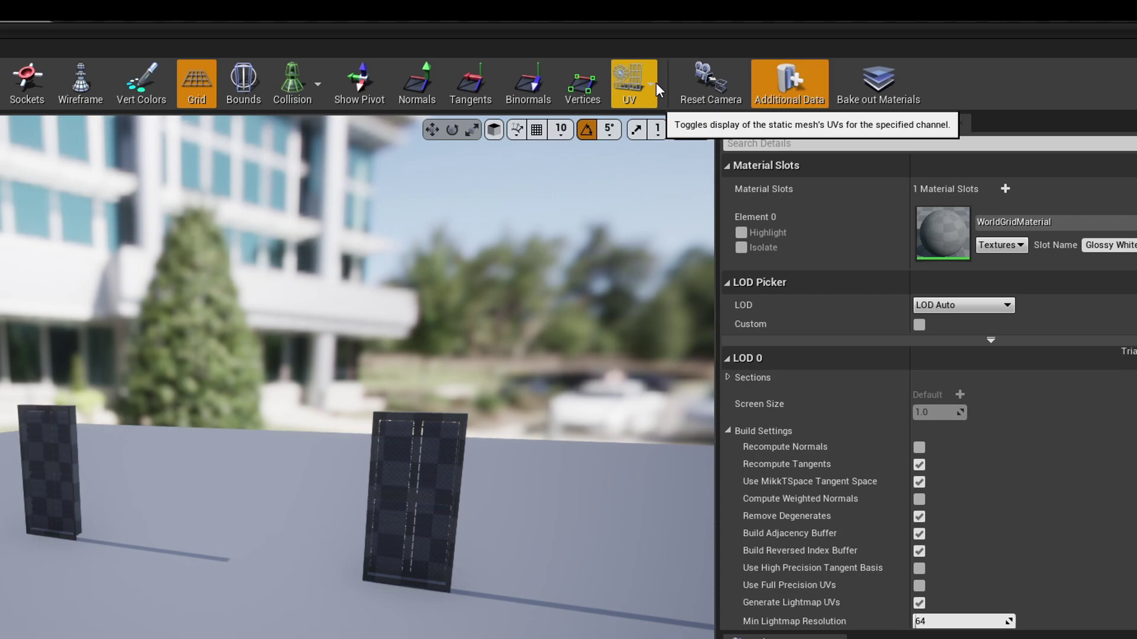
click(651, 84)
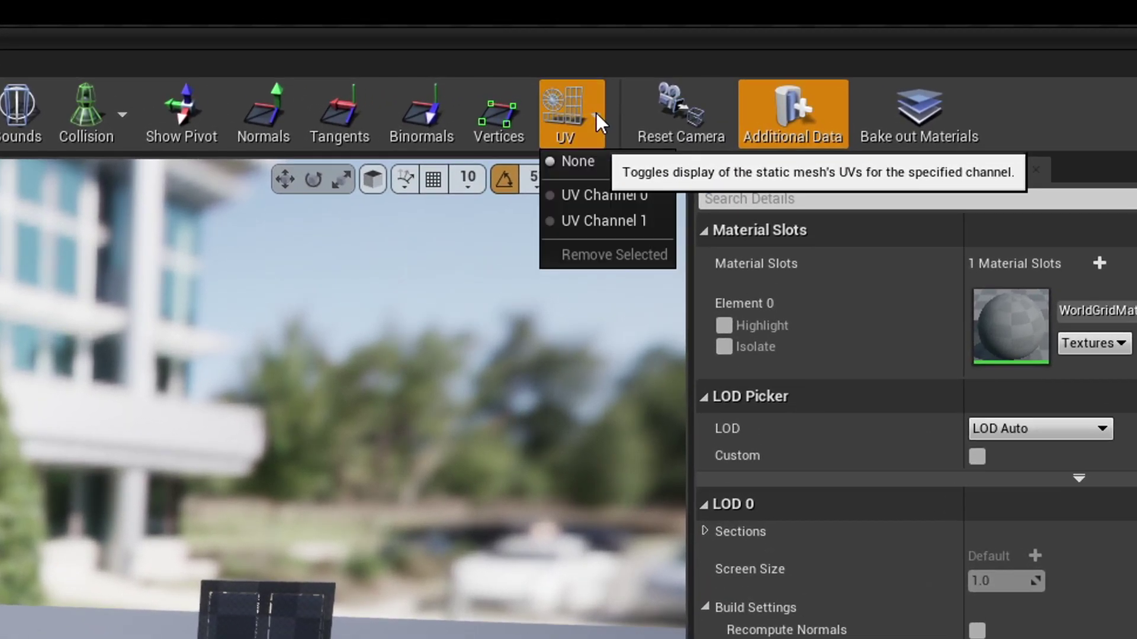
click(614, 227)
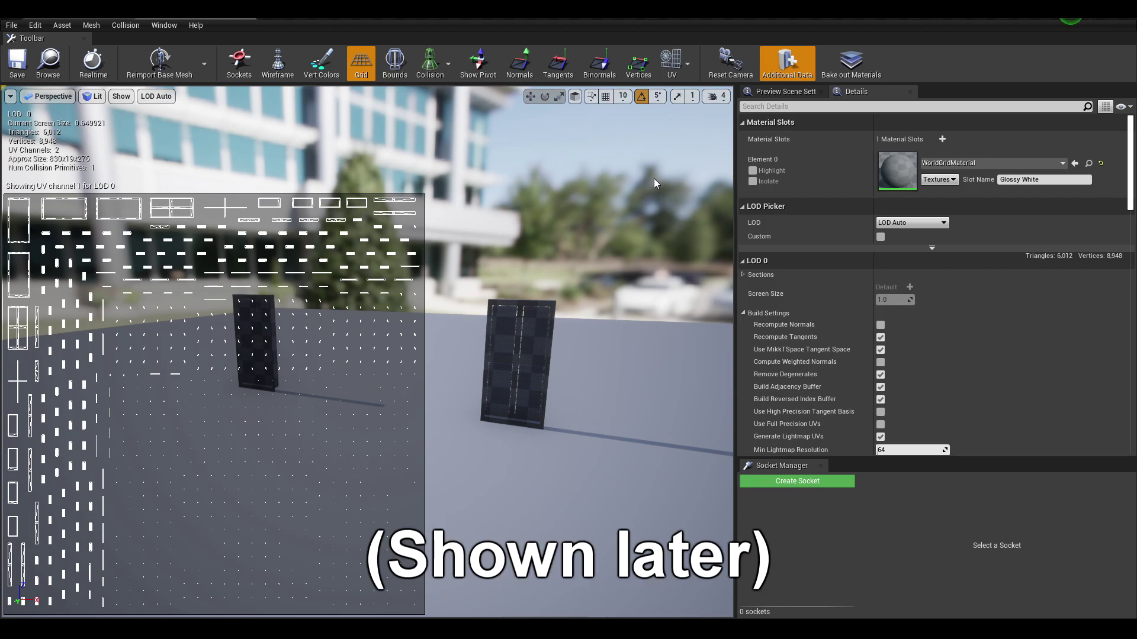
- Review the blinds mesh's LOD 0 lightmap build settings and its Light Map Coordinate Index
click(687, 65)
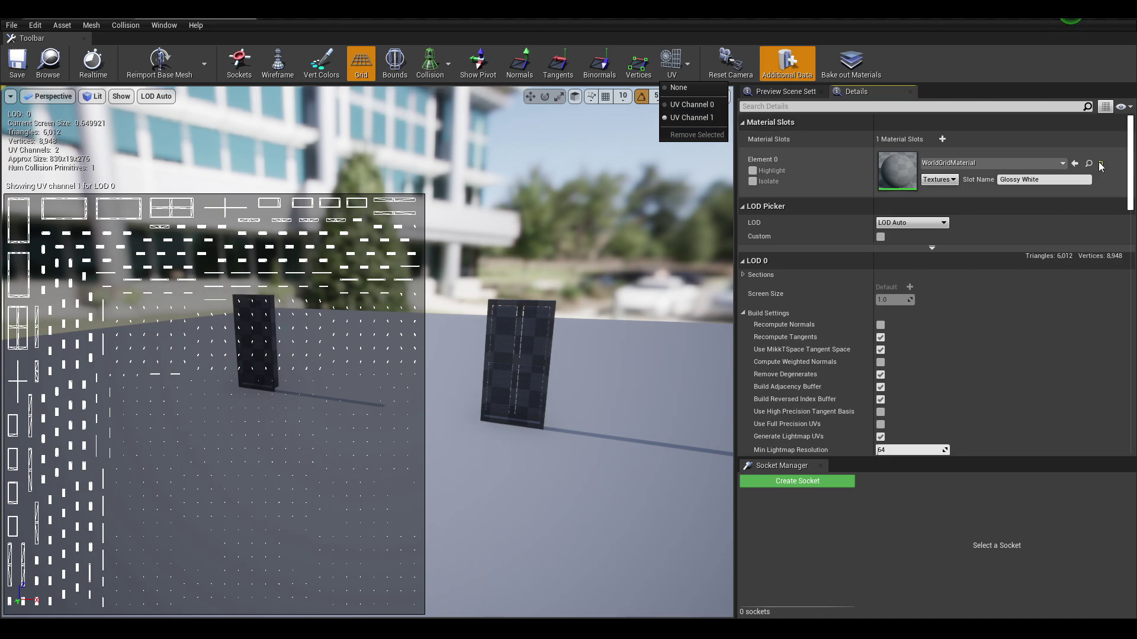
drag(1131, 146, 1133, 174)
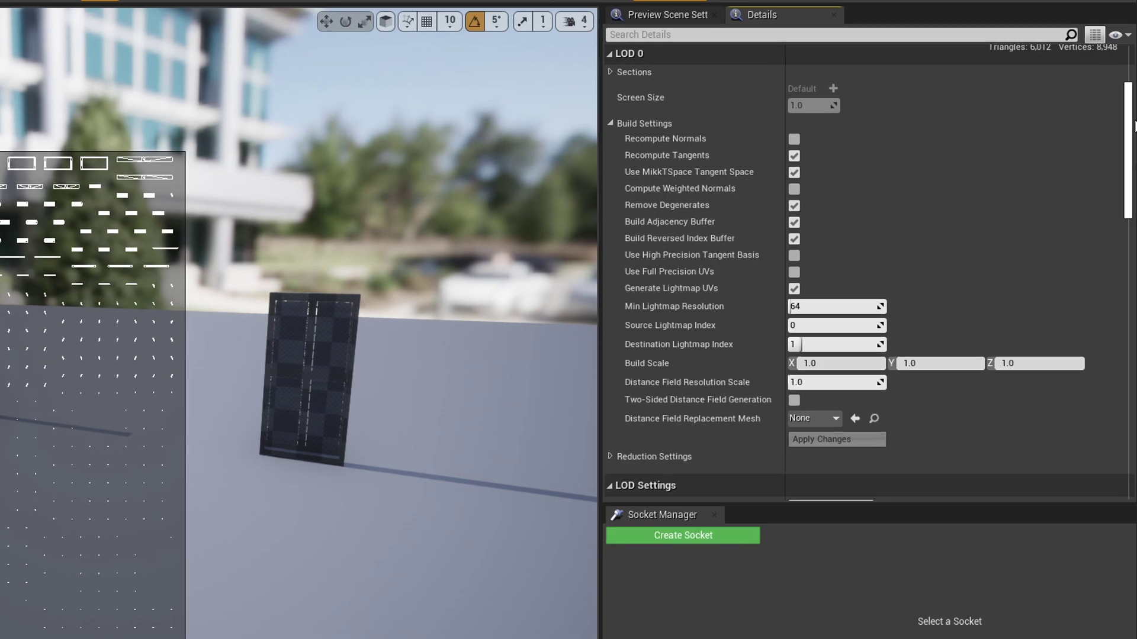
drag(1135, 126, 1135, 231)
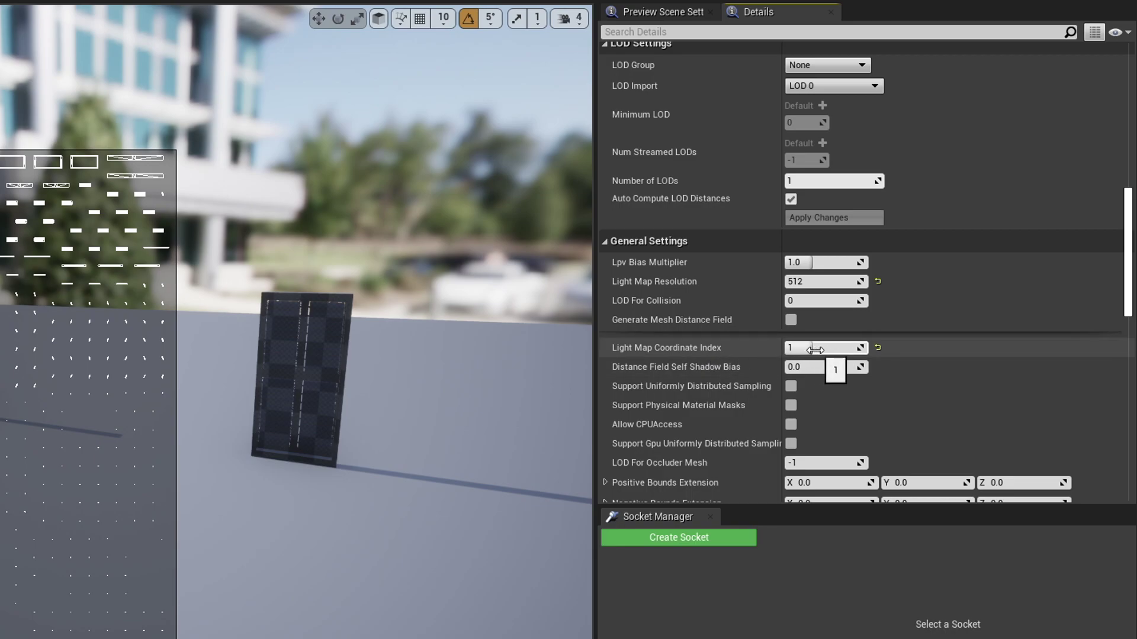
- Return to the level, open the wall painting's static mesh and display its UV channel 0 layout
click(509, 1)
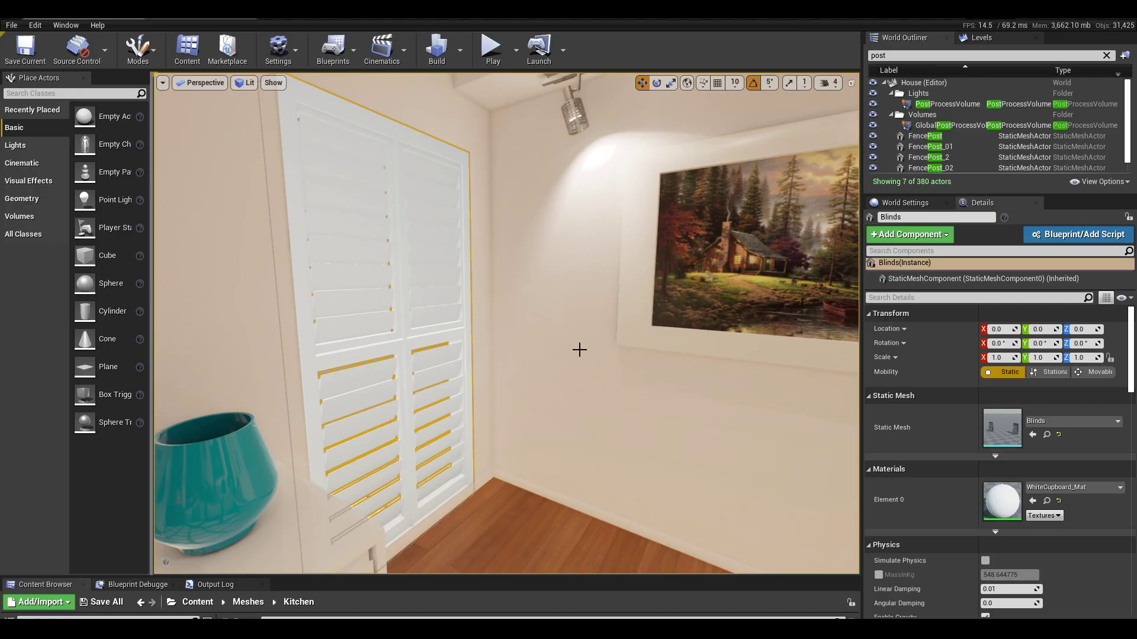
scroll(580, 348, up, 3)
click(580, 348)
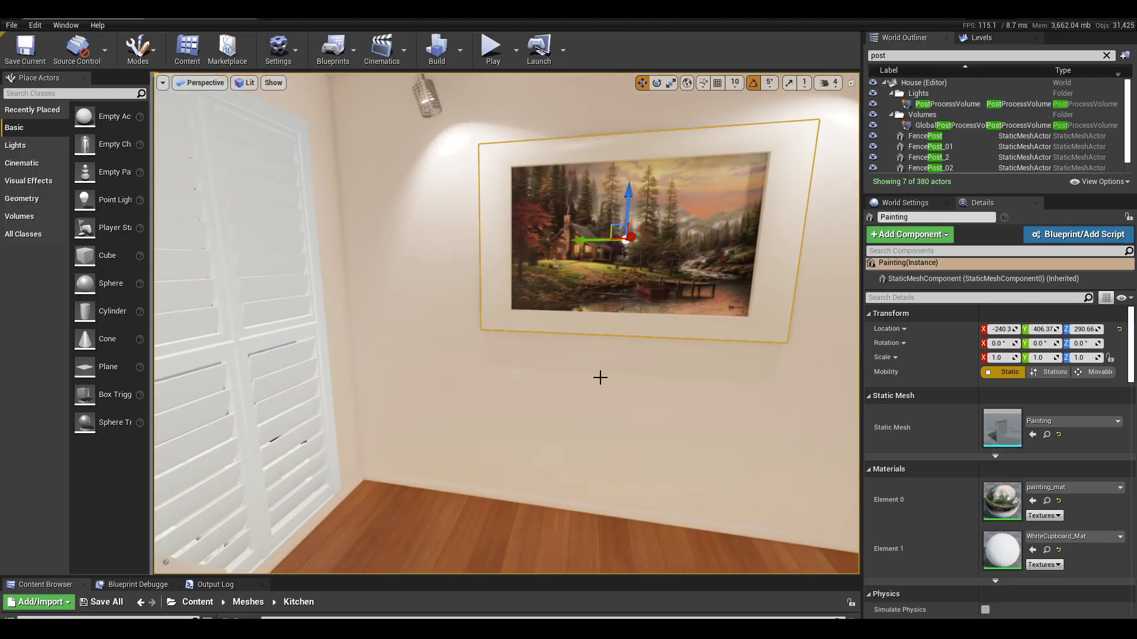
double_click(1003, 427)
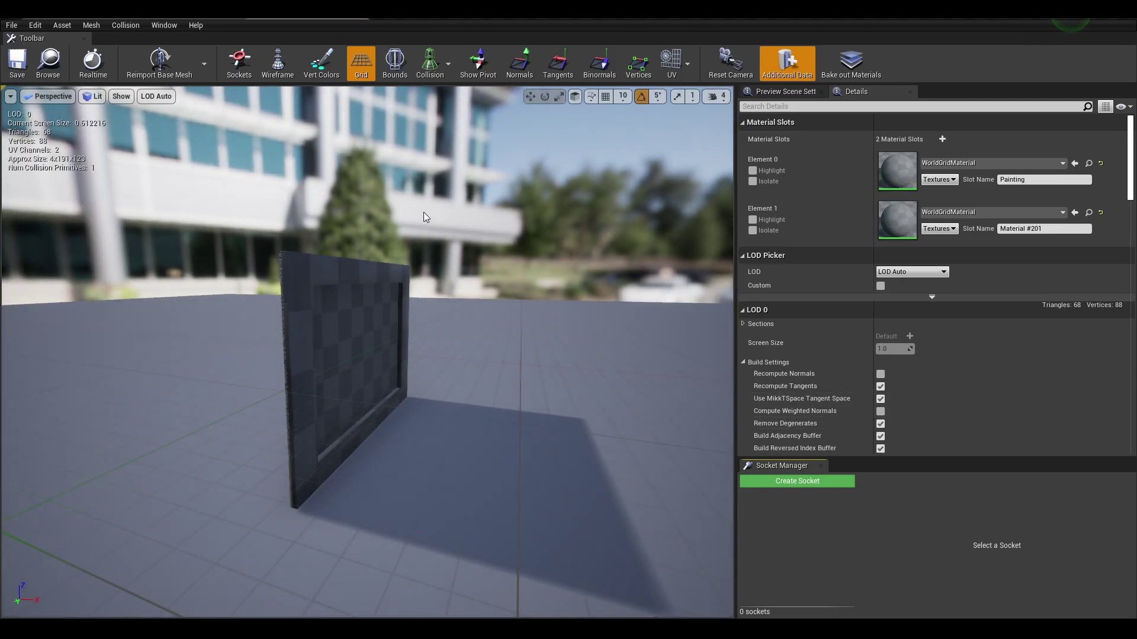
click(672, 62)
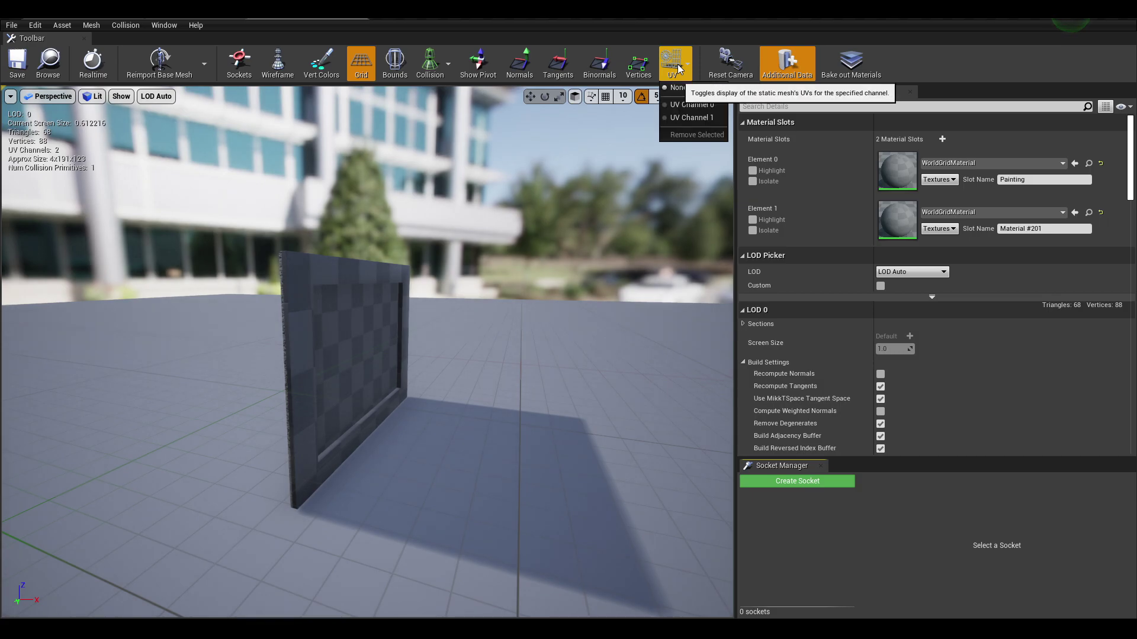
click(702, 107)
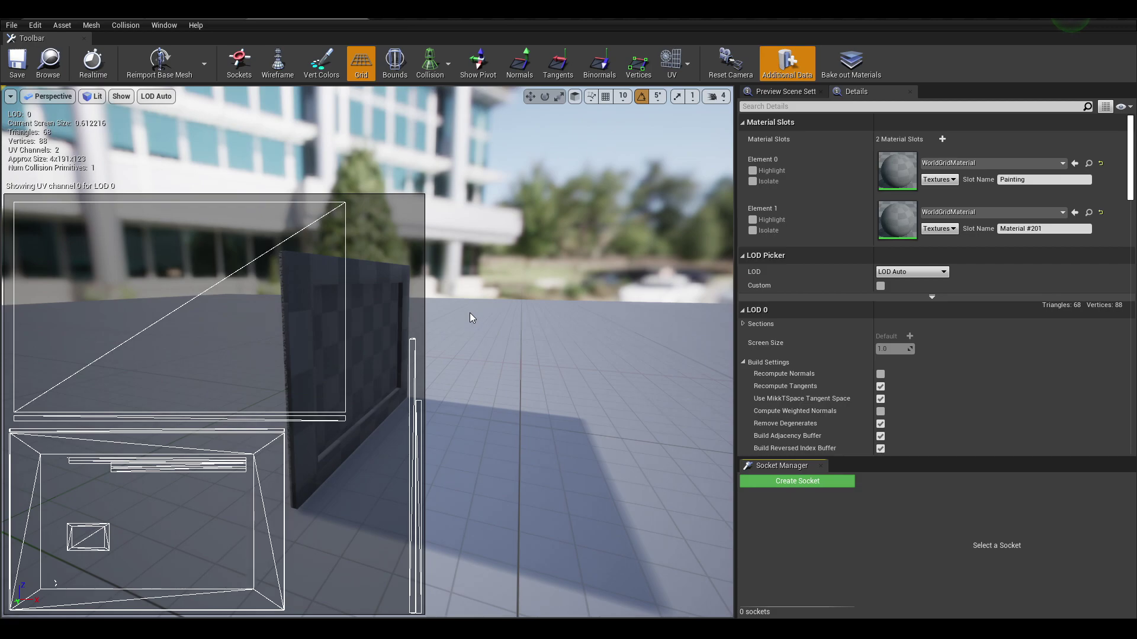
- Compare the painting's UV channel 1 layout with its UV channel 0 layout
click(684, 58)
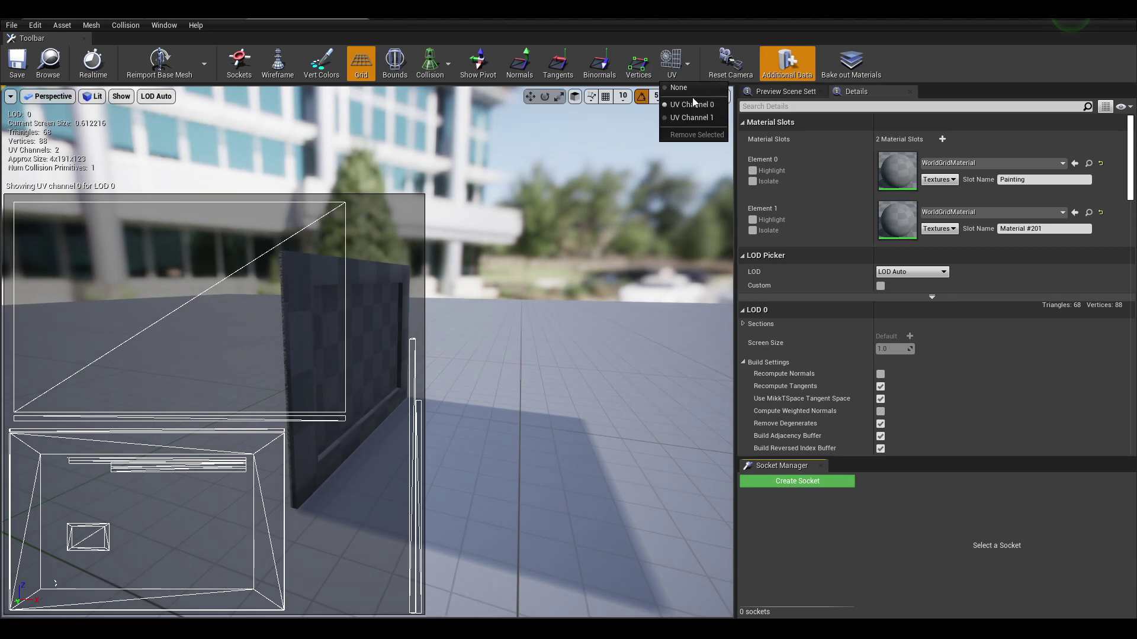
click(697, 119)
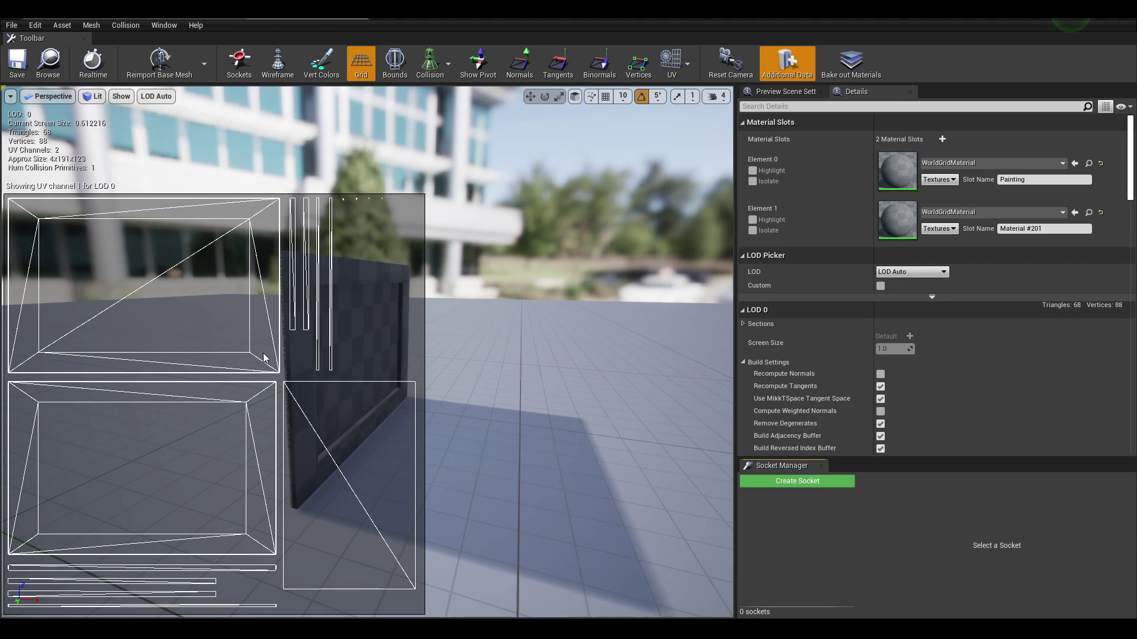
click(684, 58)
click(708, 107)
- Set the blinds mesh's Min Lightmap Resolution to 256 and apply the build changes
click(181, 13)
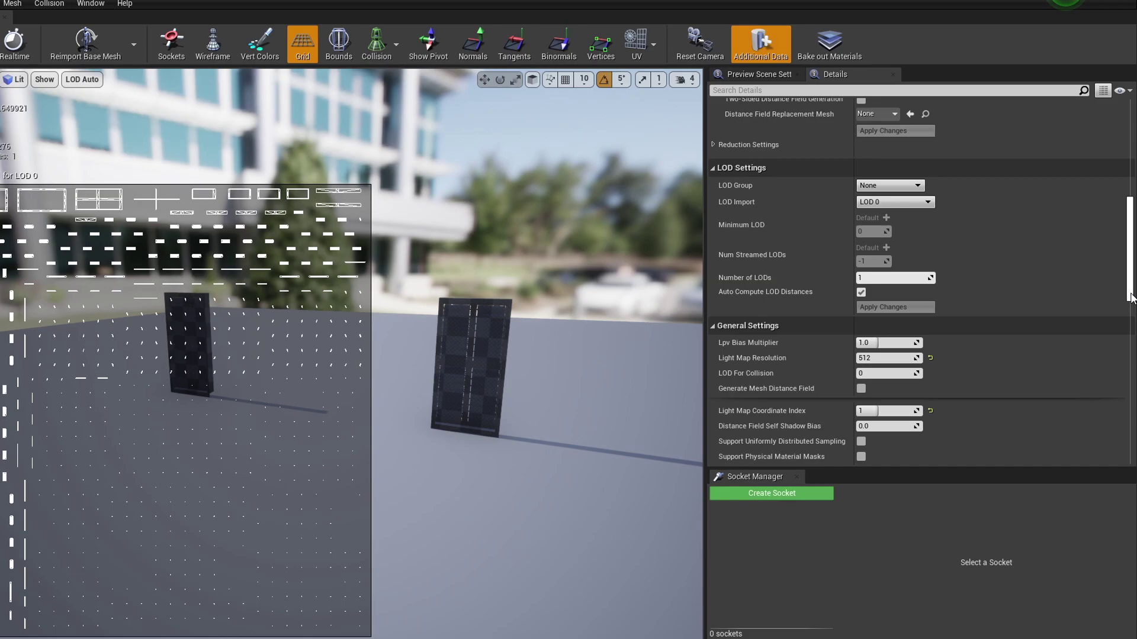
drag(1131, 295, 1133, 190)
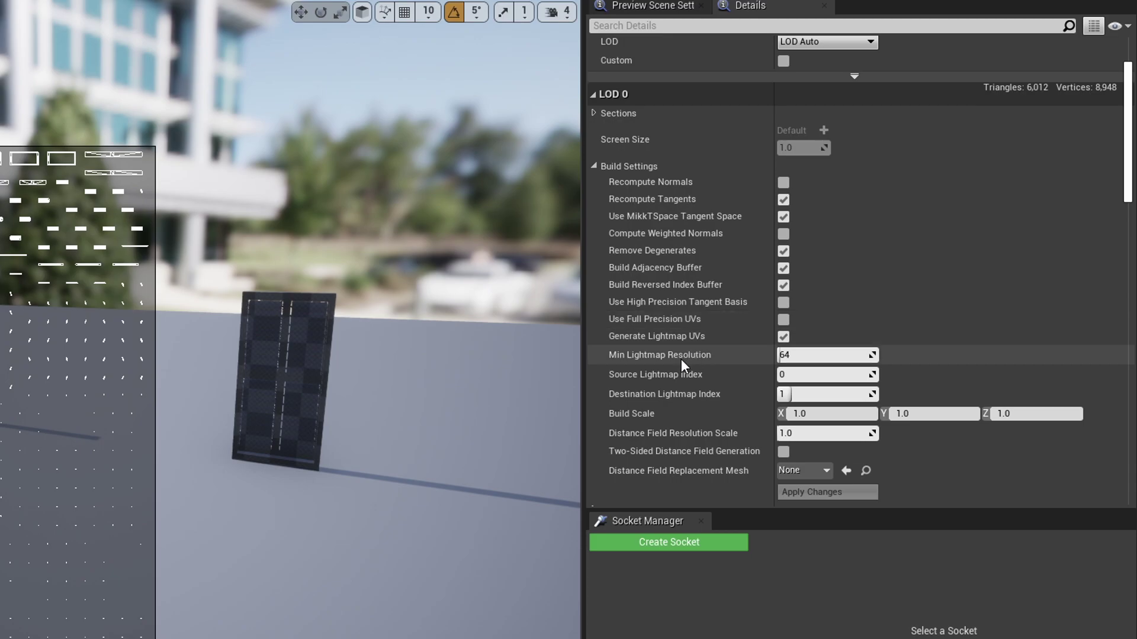
click(813, 355)
key(Return)
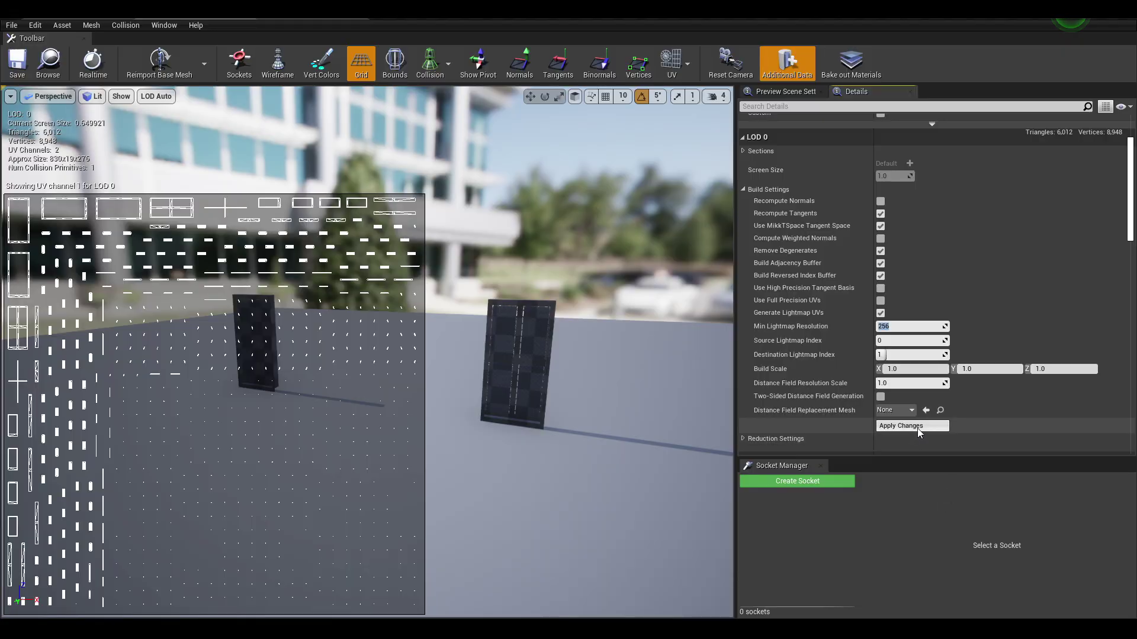
click(836, 495)
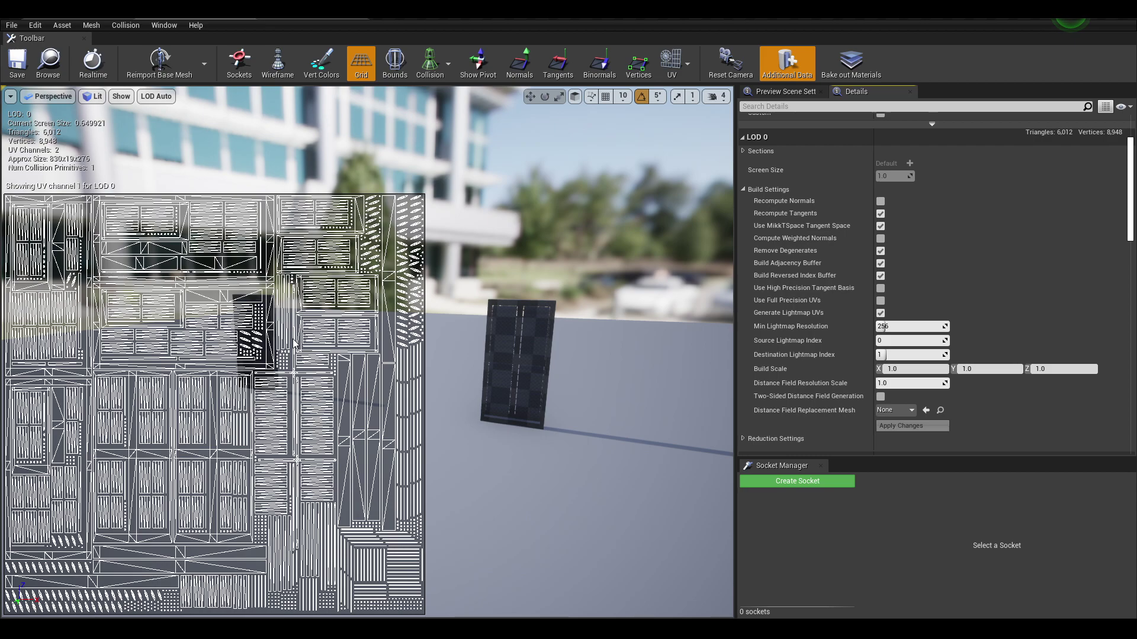
click(688, 63)
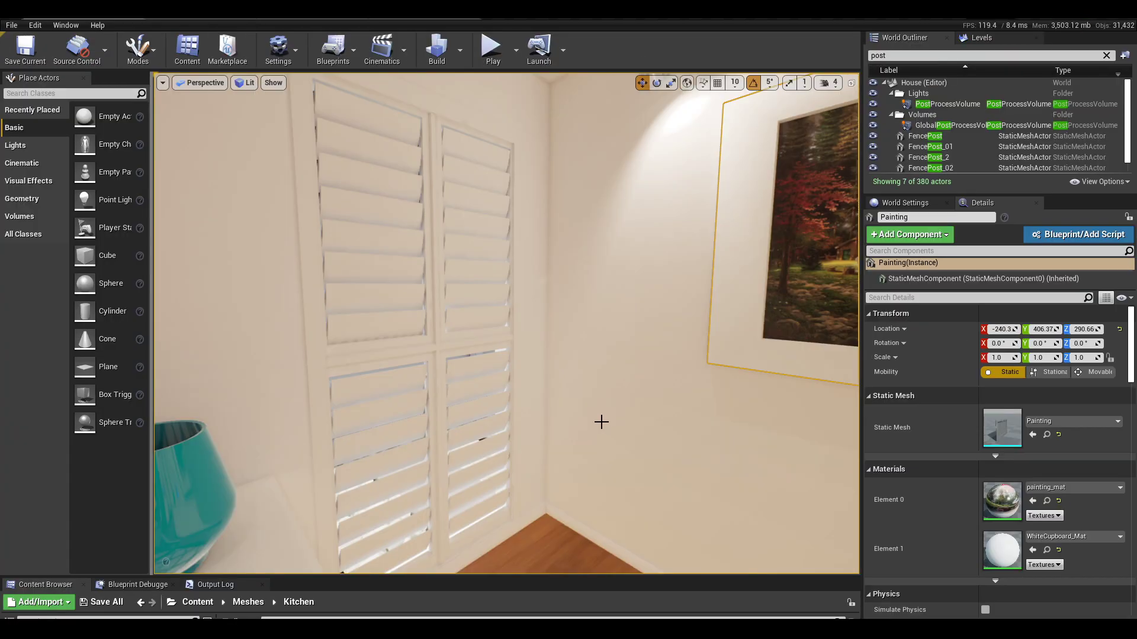
- Inspect the blinds' shading and overridden light map resolution in the level, and recheck their lightmap UV layout in the mesh editor
click(488, 323)
mouse_move(534, 354)
right_down()
mouse_move(518, 341)
mouse_move(533, 333)
right_up()
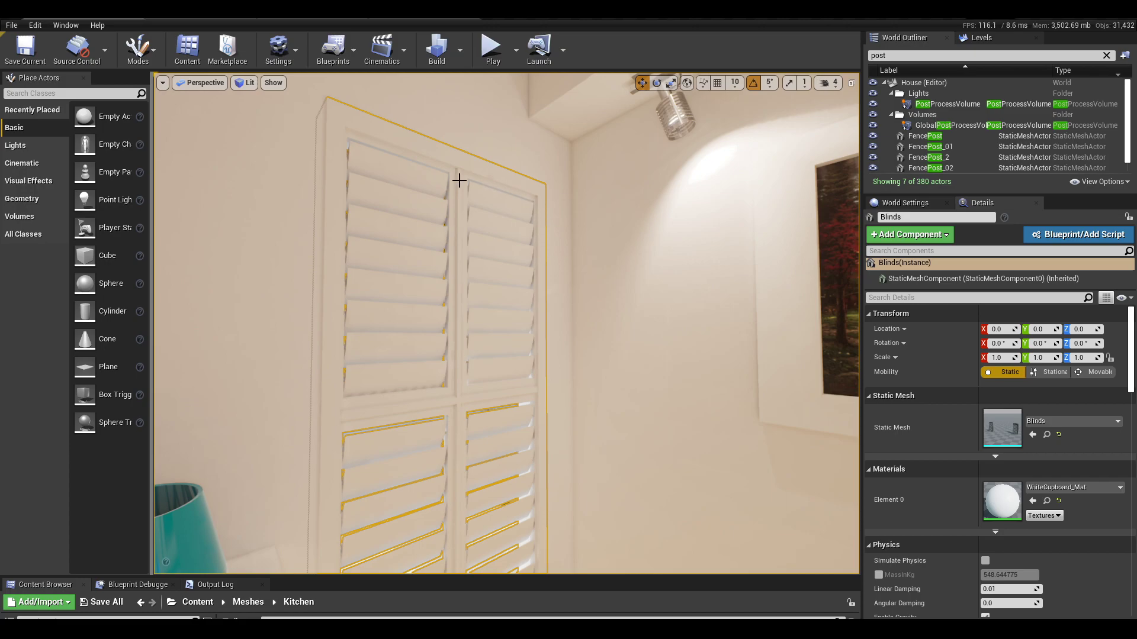
scroll(1070, 482, down, 8)
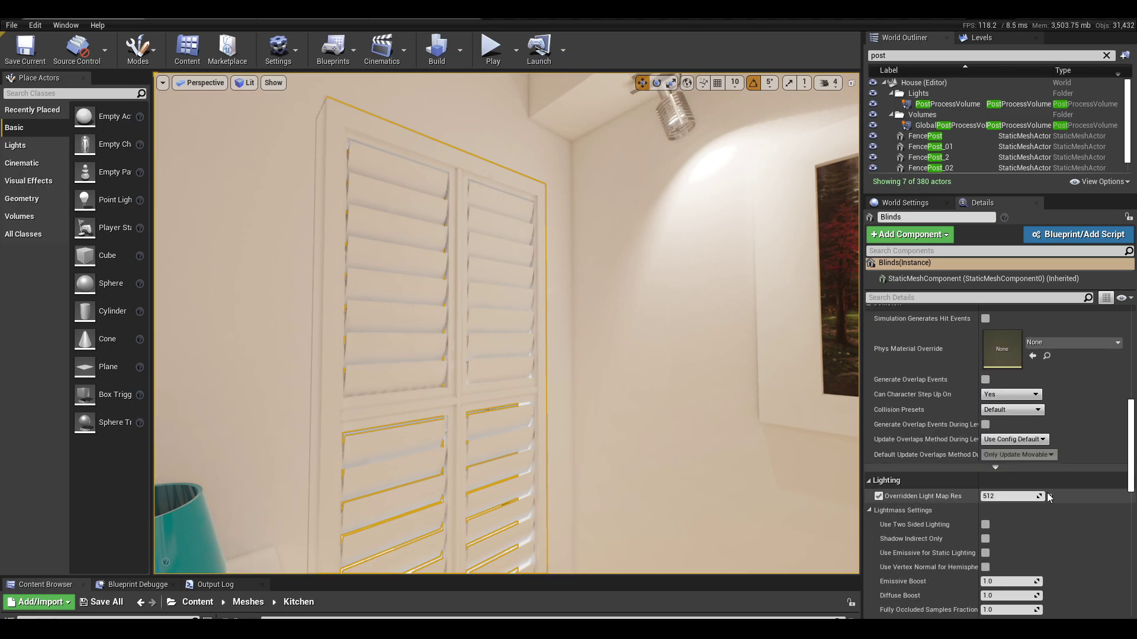
right_drag(598, 409, 630, 381)
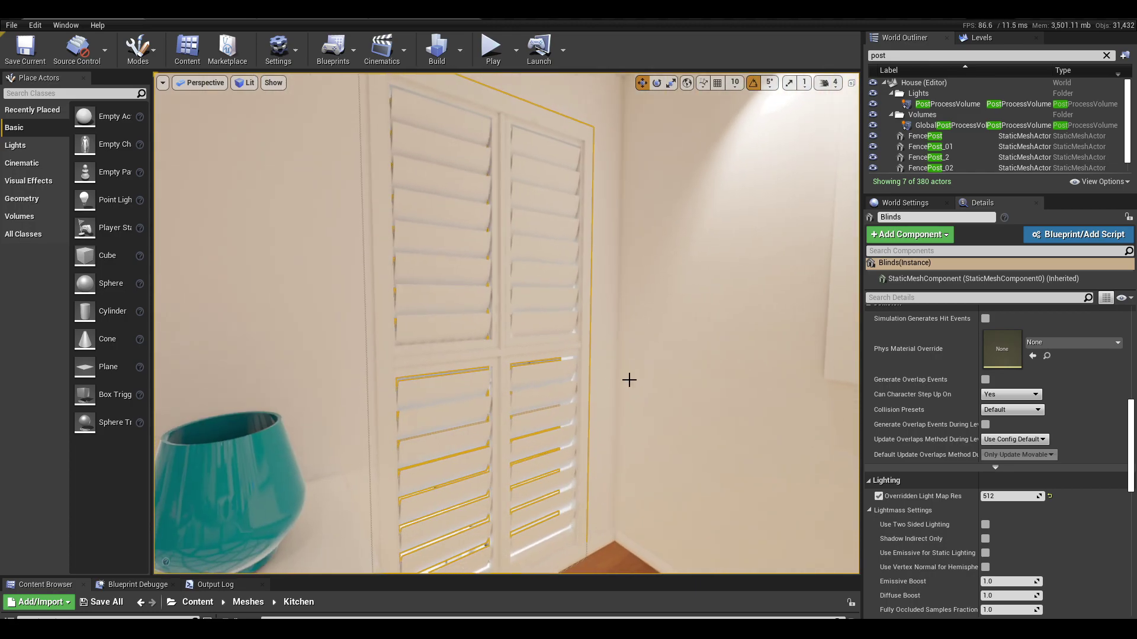
click(1021, 496)
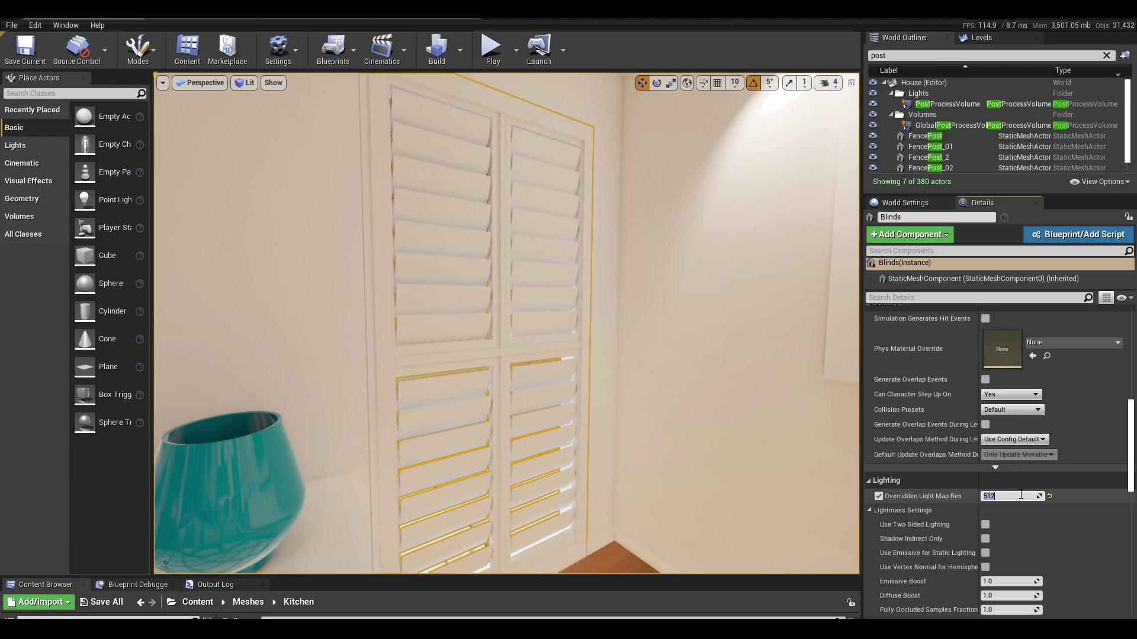
right_drag(502, 451, 562, 452)
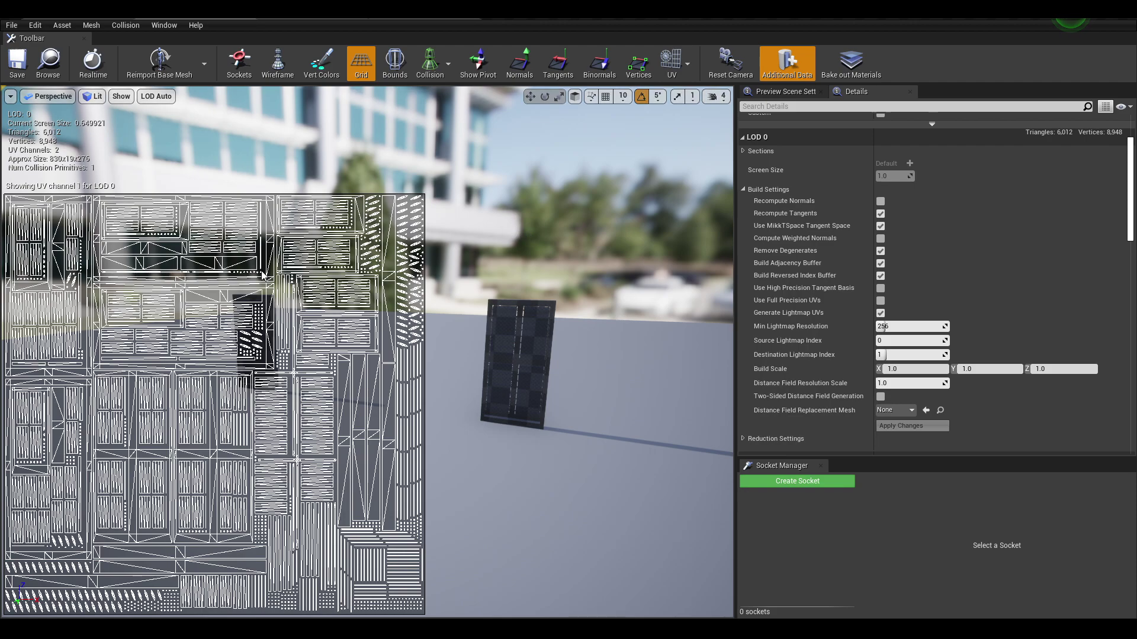
click(680, 64)
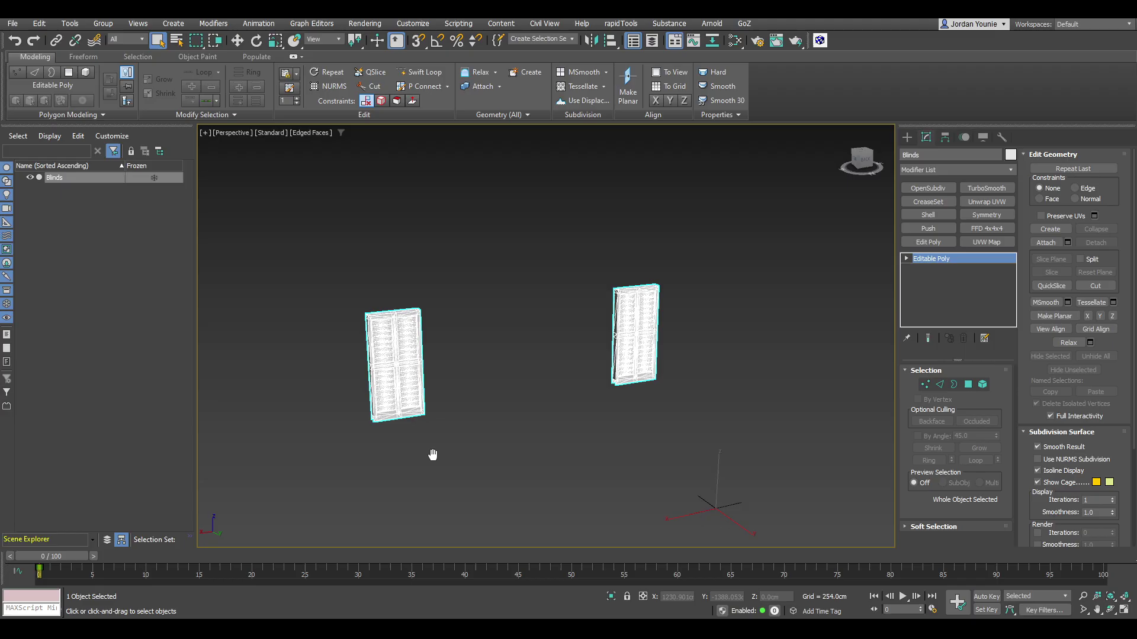
- Switch to 3ds Max and add an Unwrap UVW modifier to the Blinds object
alt+middle_drag(432, 456, 492, 354)
scroll(515, 330, up, 4)
middle_drag(710, 299, 680, 307)
click(992, 202)
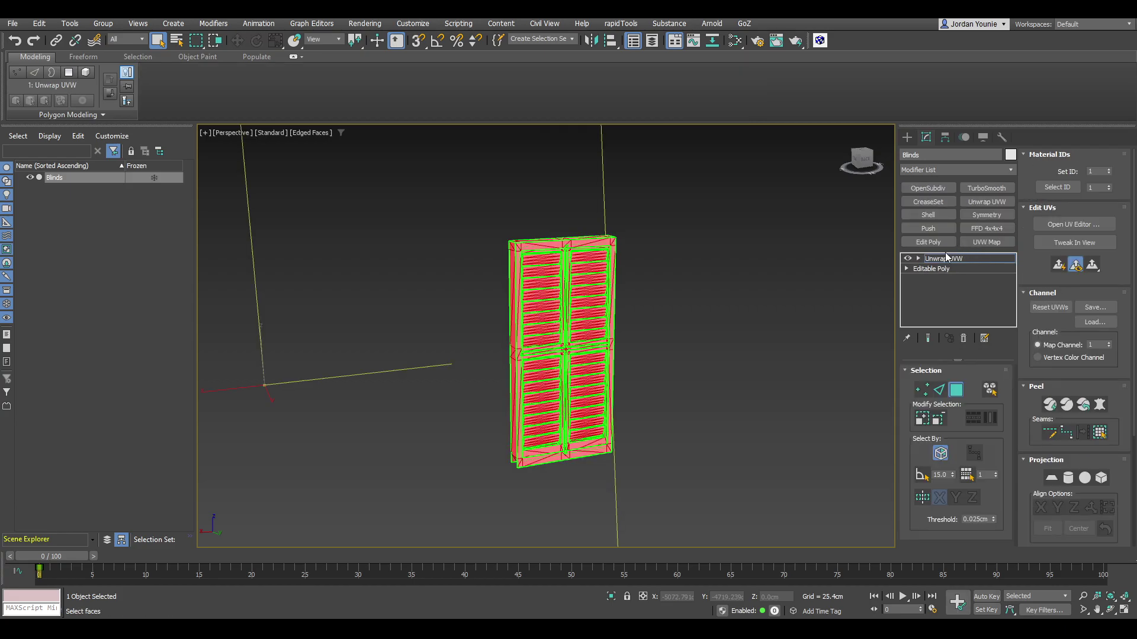
- Open the UV editor for the Blinds and examine the UV shell layout on map channel 1
middle_drag(725, 351, 731, 320)
middle_drag(698, 282, 712, 313)
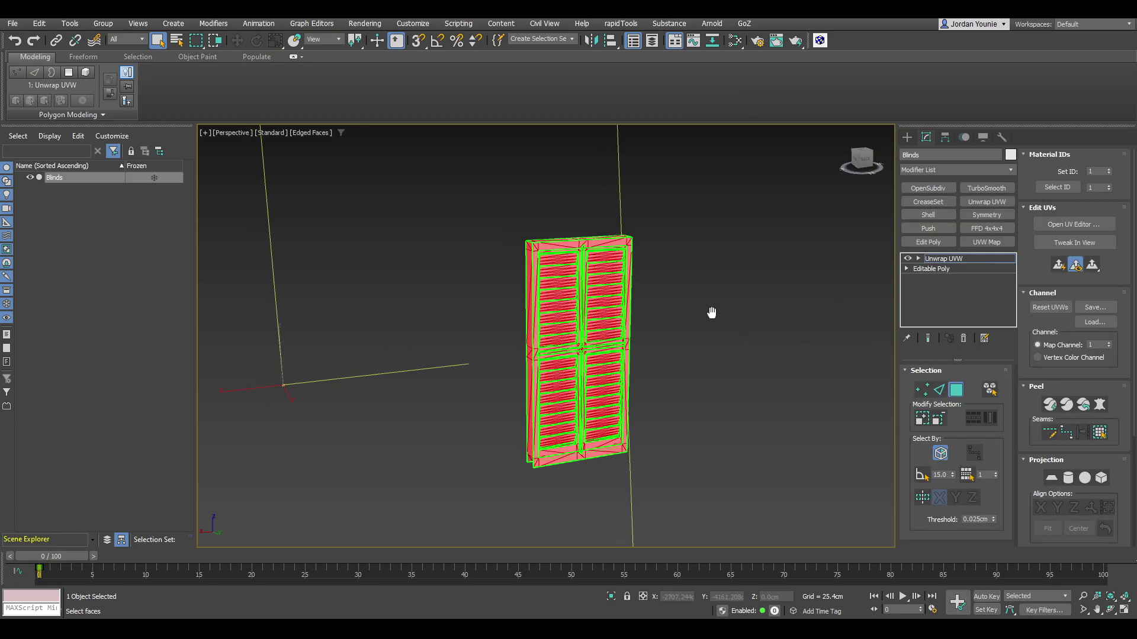
click(1047, 225)
drag(287, 59, 400, 129)
middle_drag(360, 254, 305, 267)
scroll(331, 275, down, 6)
scroll(310, 329, down, 7)
middle_drag(315, 333, 290, 297)
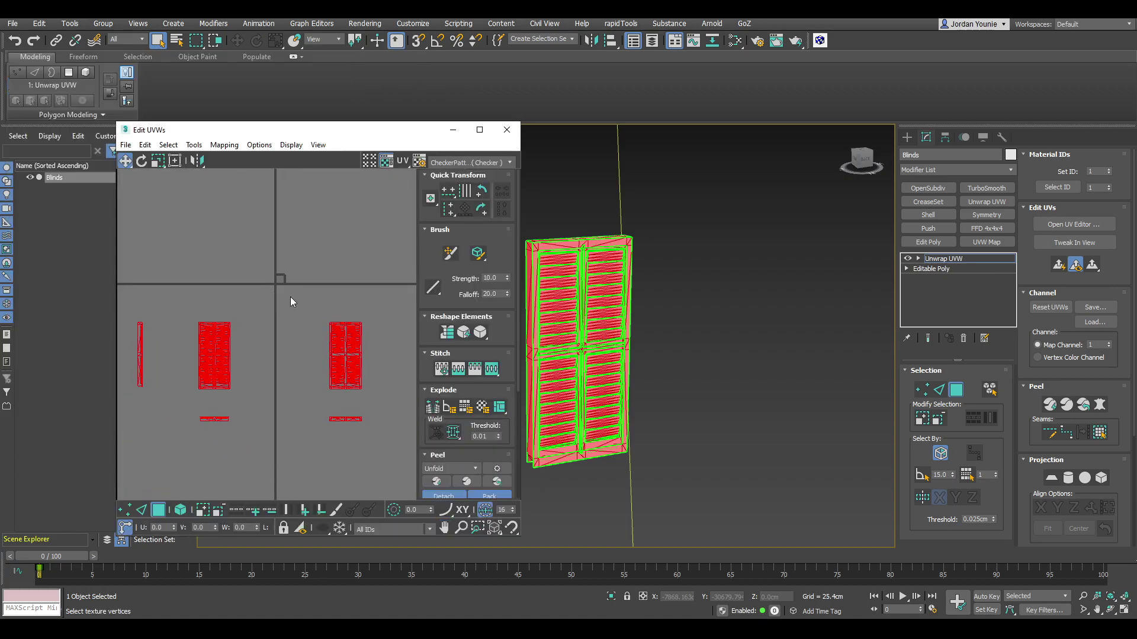
scroll(296, 300, down, 3)
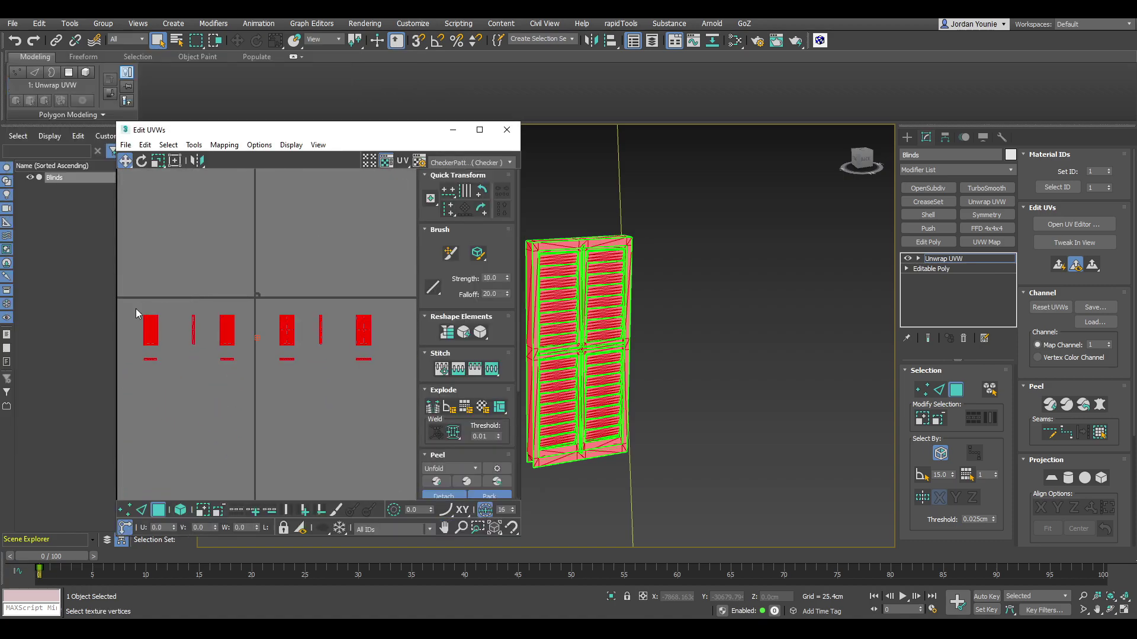
scroll(284, 314, up, 5)
middle_drag(251, 299, 275, 321)
scroll(274, 330, up, 3)
scroll(274, 322, down, 2)
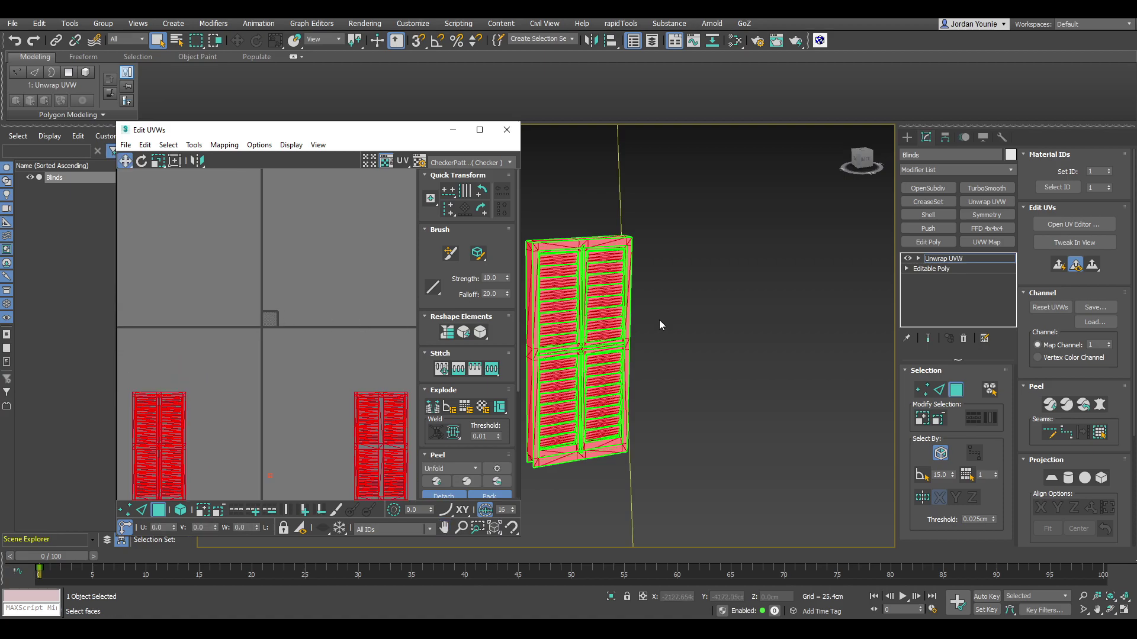
- Switch the Unwrap UVW modifier to map channel 2, abandoning its edits to display that channel's existing UVs
click(1109, 343)
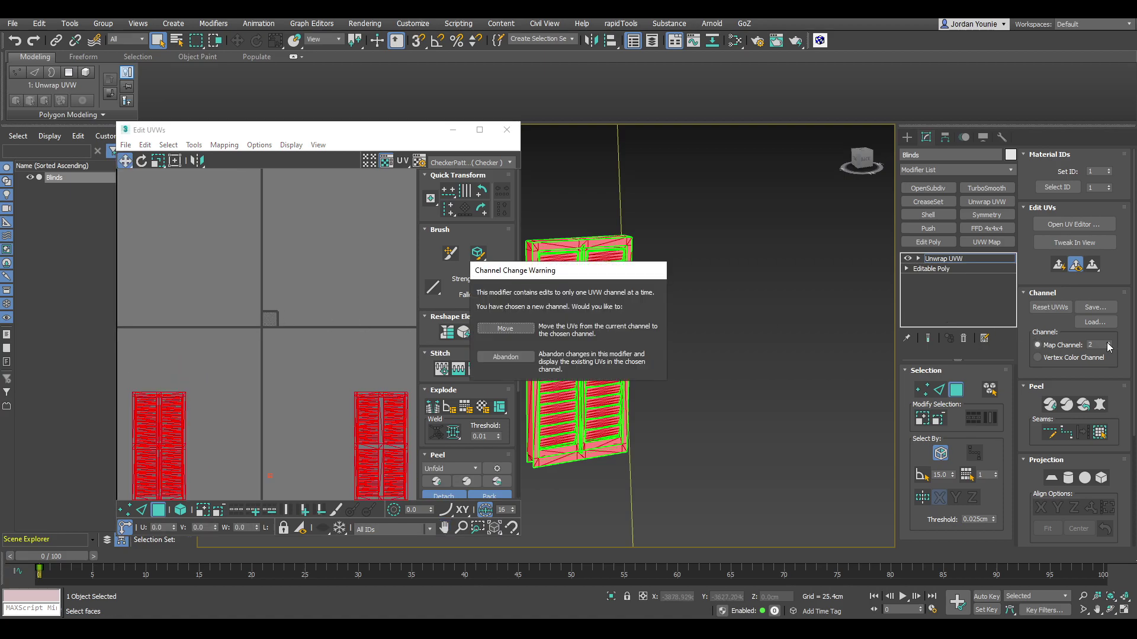
click(508, 357)
scroll(286, 344, up, 8)
middle_drag(286, 343, 287, 370)
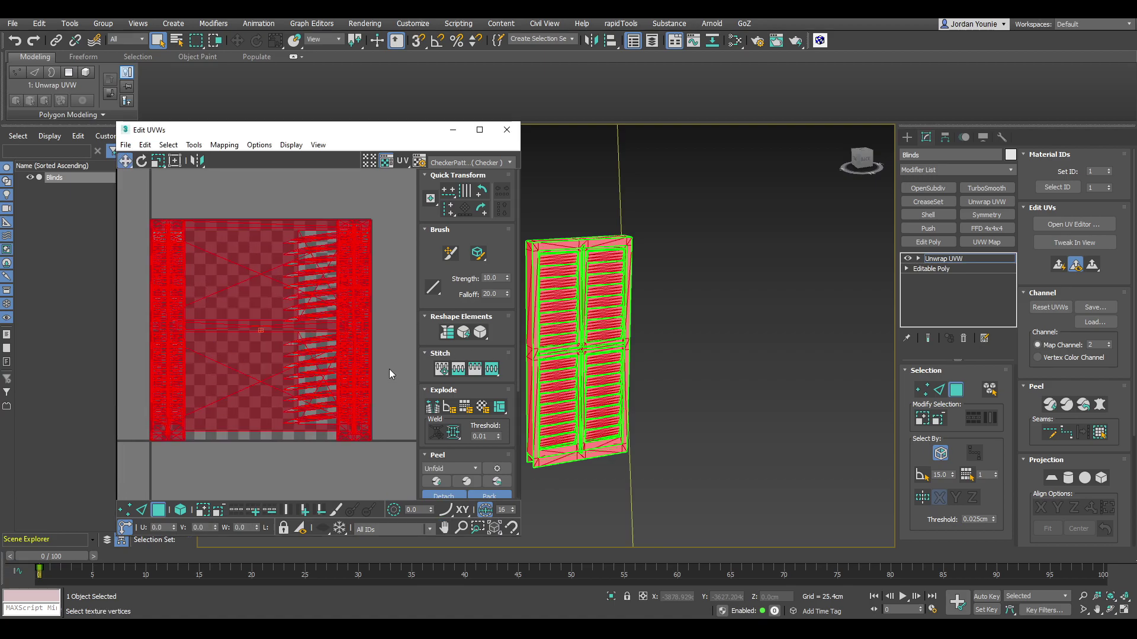
- Apply Flatten Mapping with the default settings to the Blinds' channel 2 UVs
click(389, 369)
drag(388, 198, 138, 454)
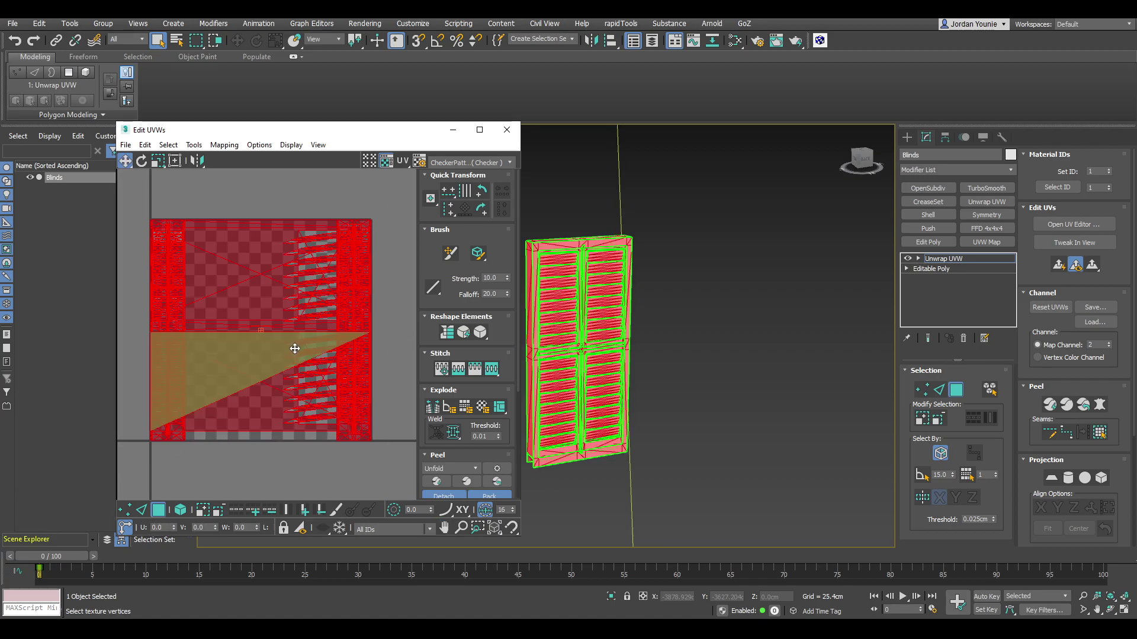
middle_drag(303, 342, 317, 307)
click(224, 145)
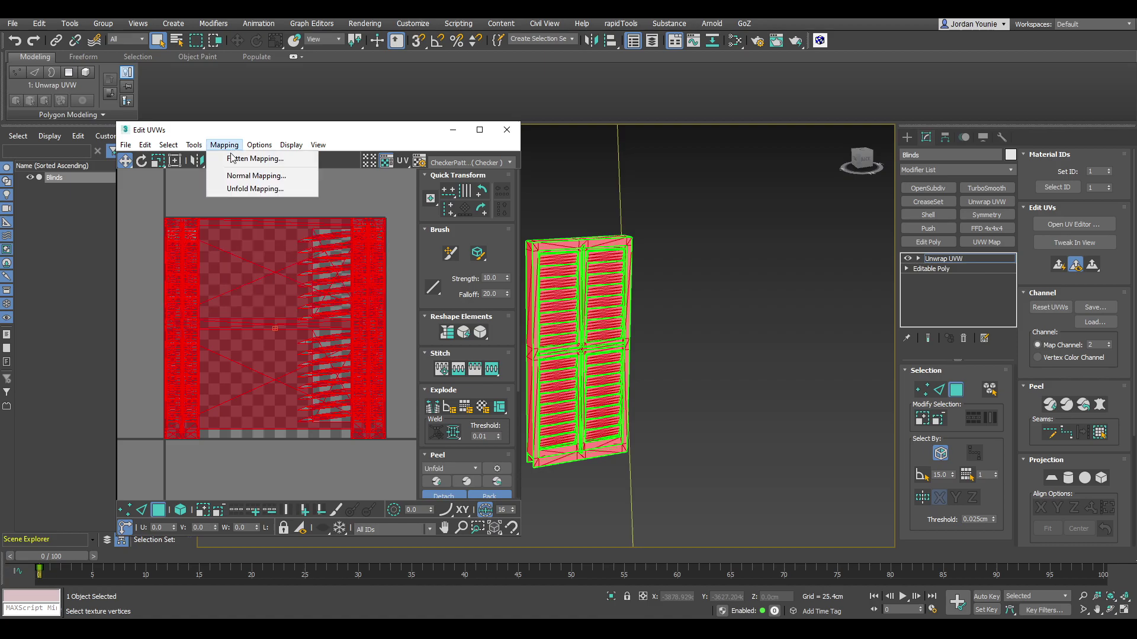
click(243, 159)
key(Return)
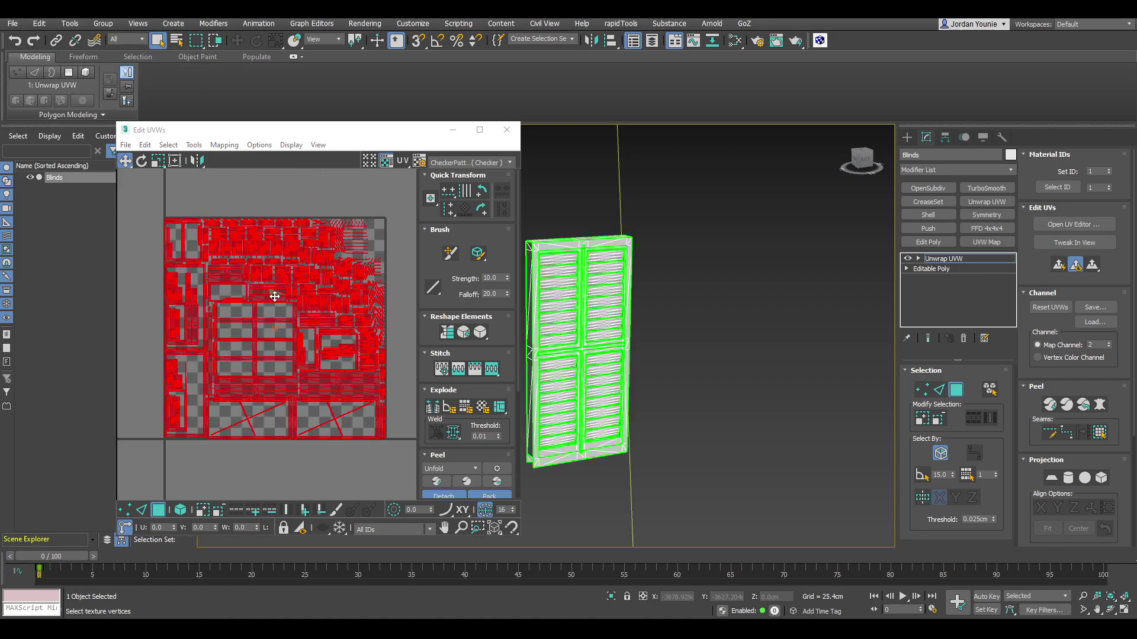
- Select one whole UV element in the middle of the flattened layout, move it over the tile's upper-right edge and scale it up
middle_drag(275, 297, 272, 312)
click(297, 203)
scroll(292, 239, up, 5)
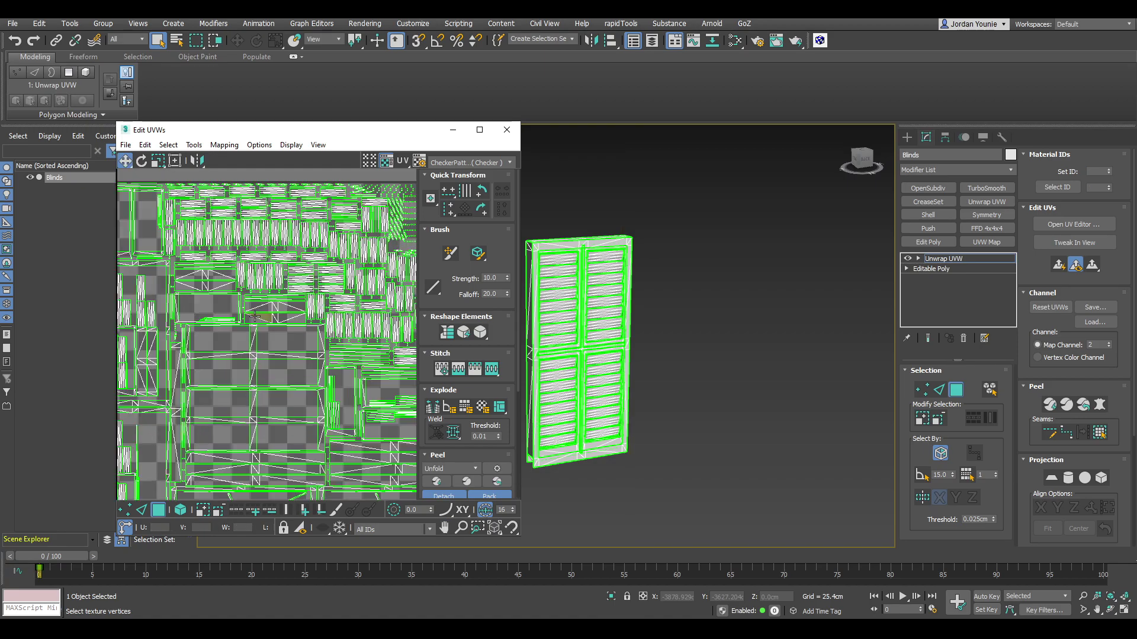
click(289, 308)
click(180, 510)
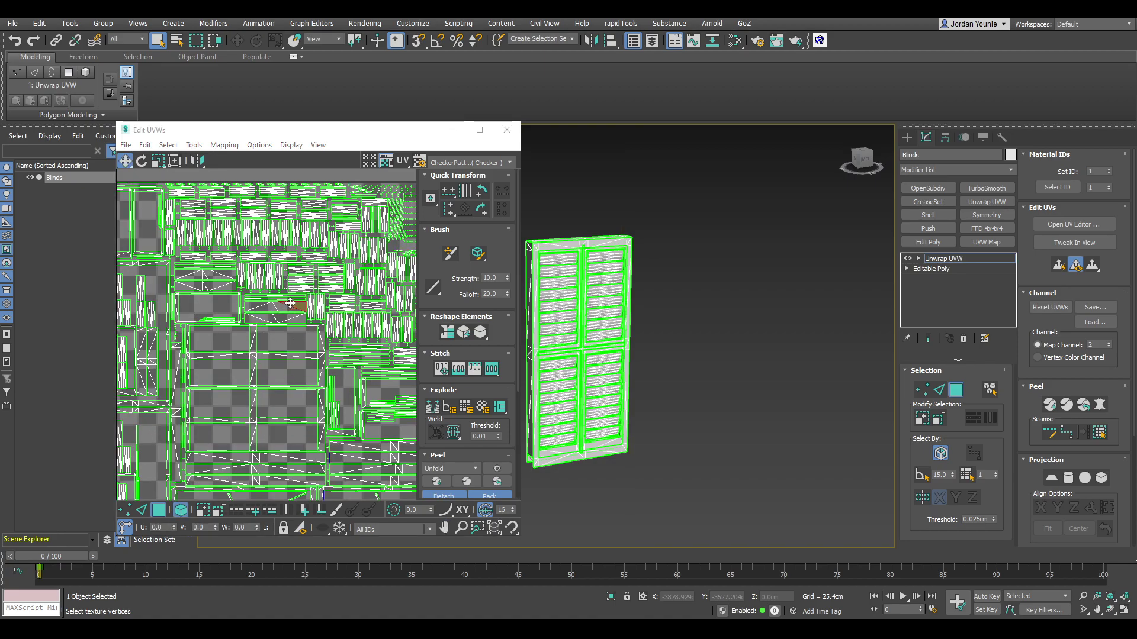
click(290, 306)
middle_drag(284, 307, 241, 323)
scroll(241, 323, down, 2)
drag(240, 324, 356, 213)
key(r)
key(w)
click(355, 197)
middle_drag(356, 197, 322, 234)
scroll(321, 222, down, 3)
click(336, 253)
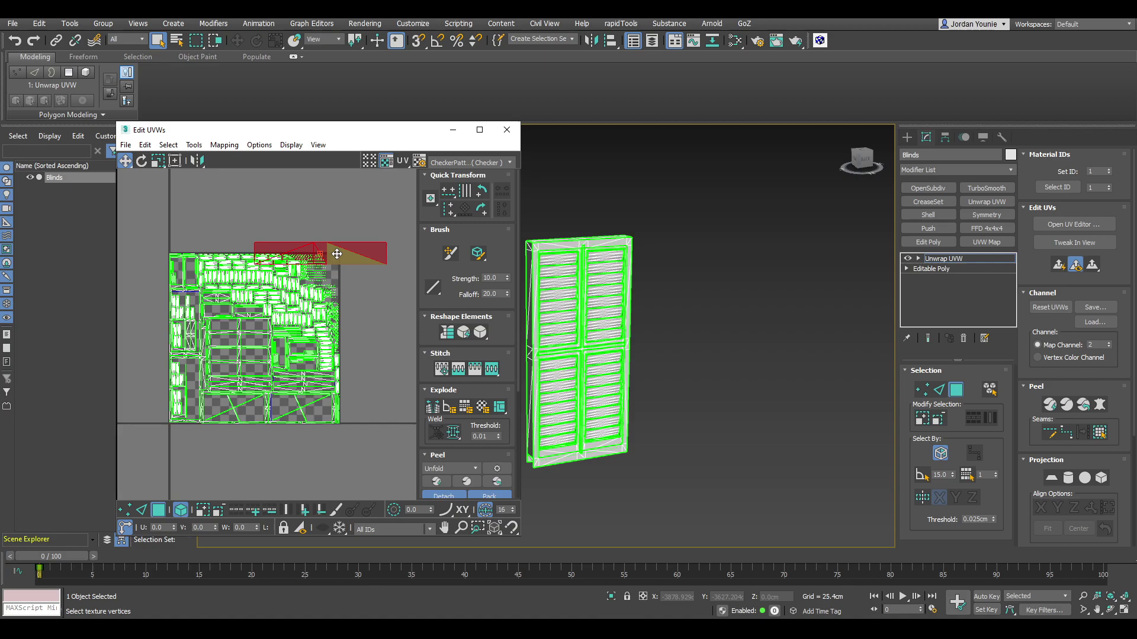
middle_drag(313, 220, 304, 238)
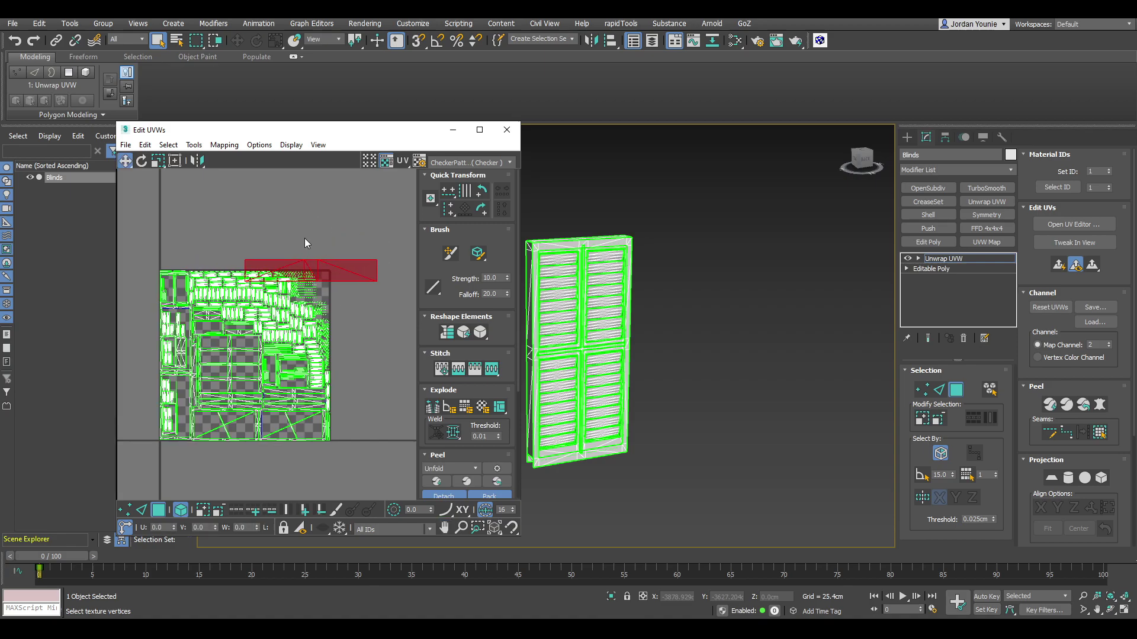
click(267, 224)
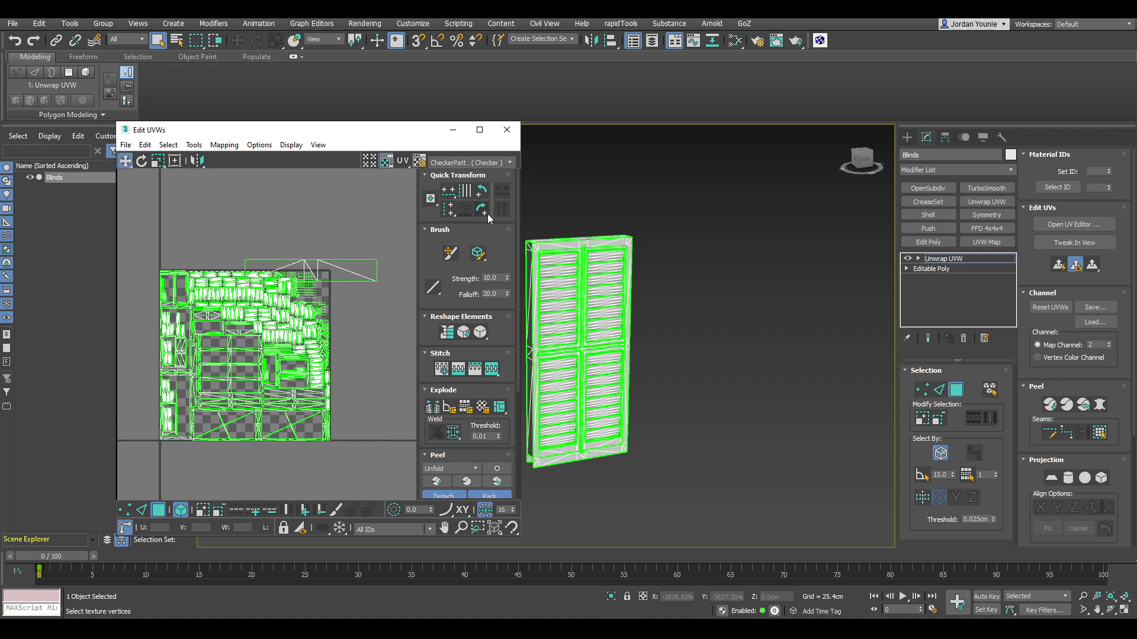
- Collapse the Blinds' modifier stack to the Unwrap UVW modifier
right_click(955, 264)
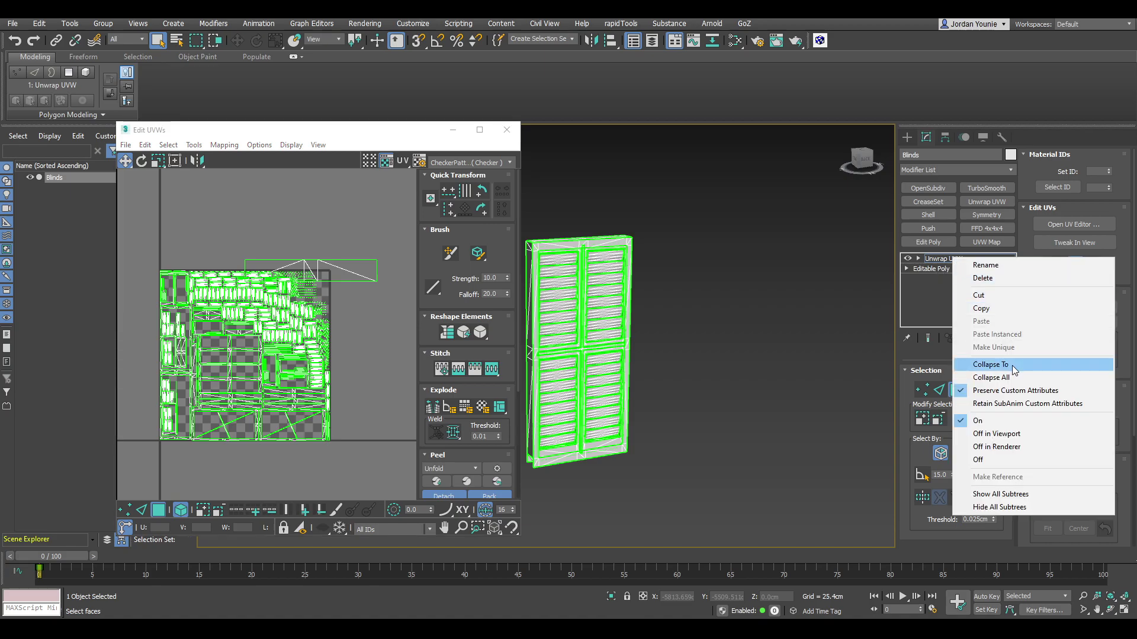
click(971, 363)
middle_drag(678, 262, 680, 265)
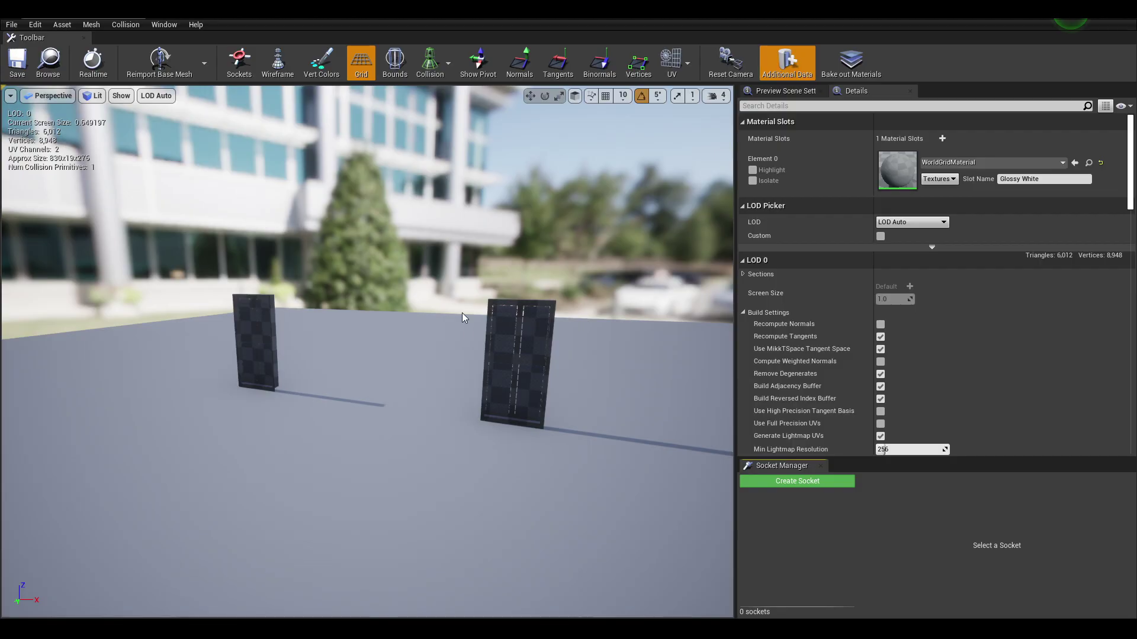
- Switch to the blinds' static mesh editor in Unreal Engine and display UV channel 1
drag(461, 313, 460, 313)
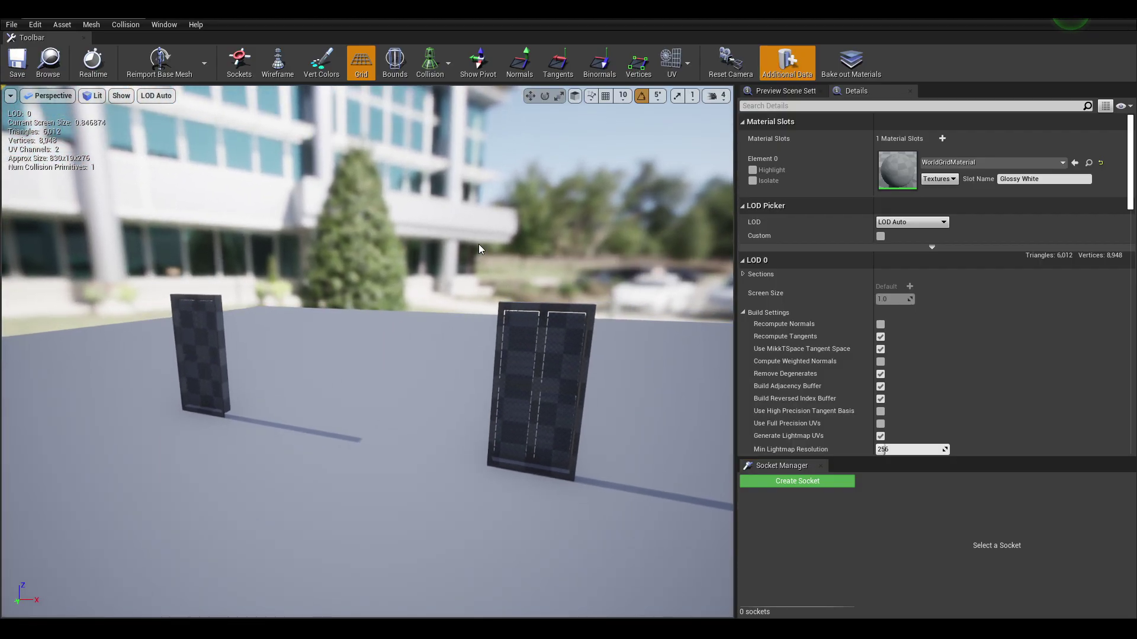
click(688, 63)
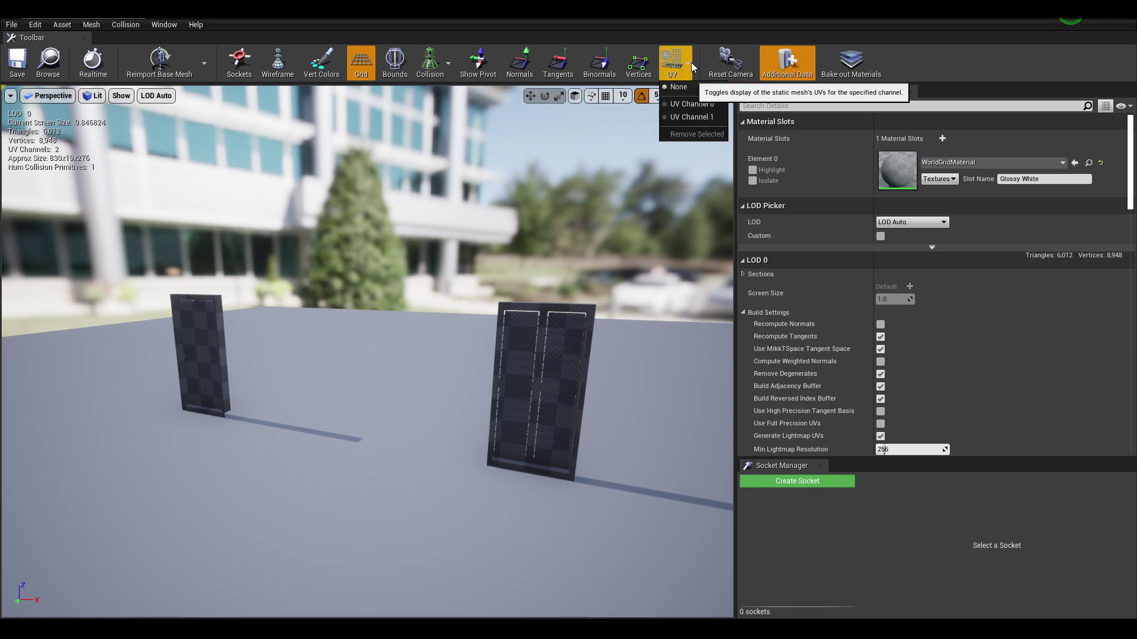
click(699, 119)
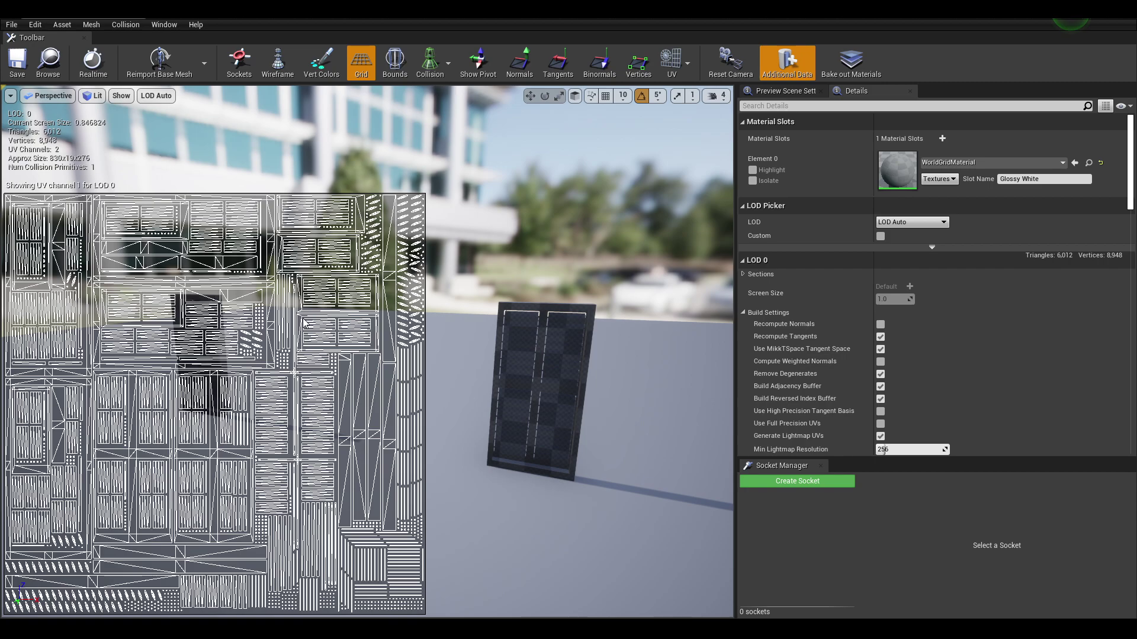
drag(449, 247, 431, 240)
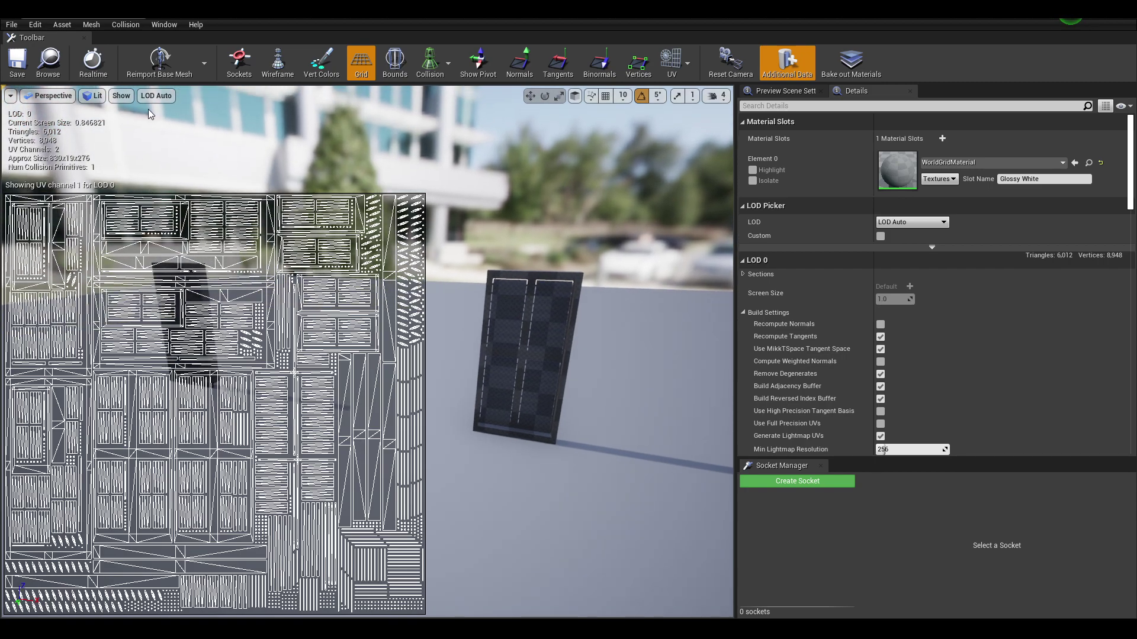
- Reimport the blinds' base mesh from BlindsNew.fbx, resetting the material conflict to the FBX materials
click(167, 61)
click(290, 205)
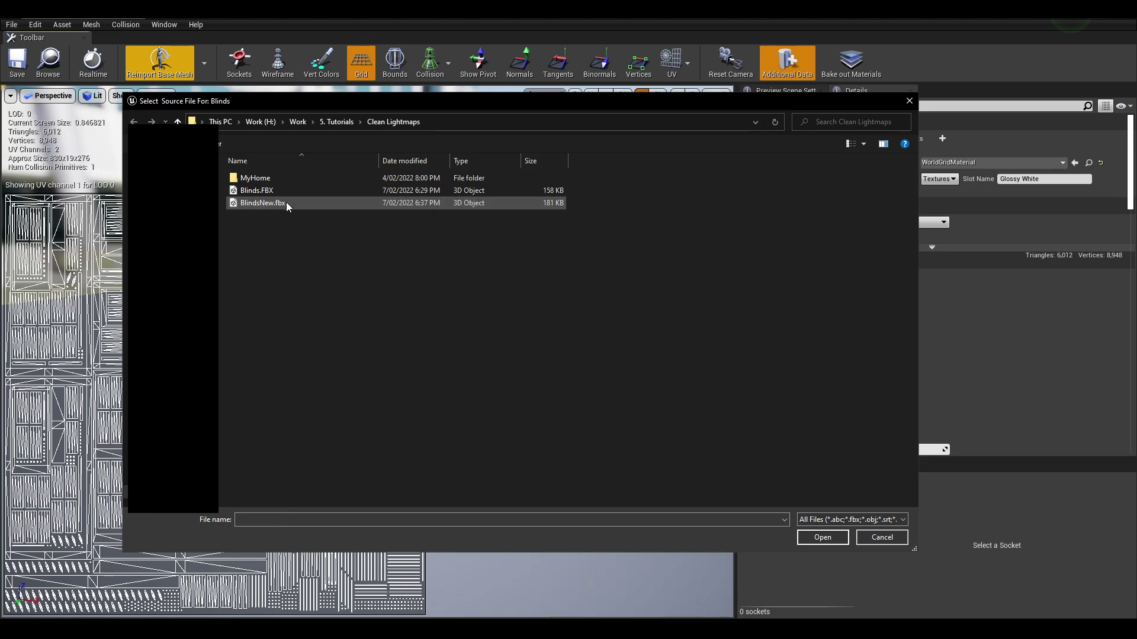
double_click(285, 203)
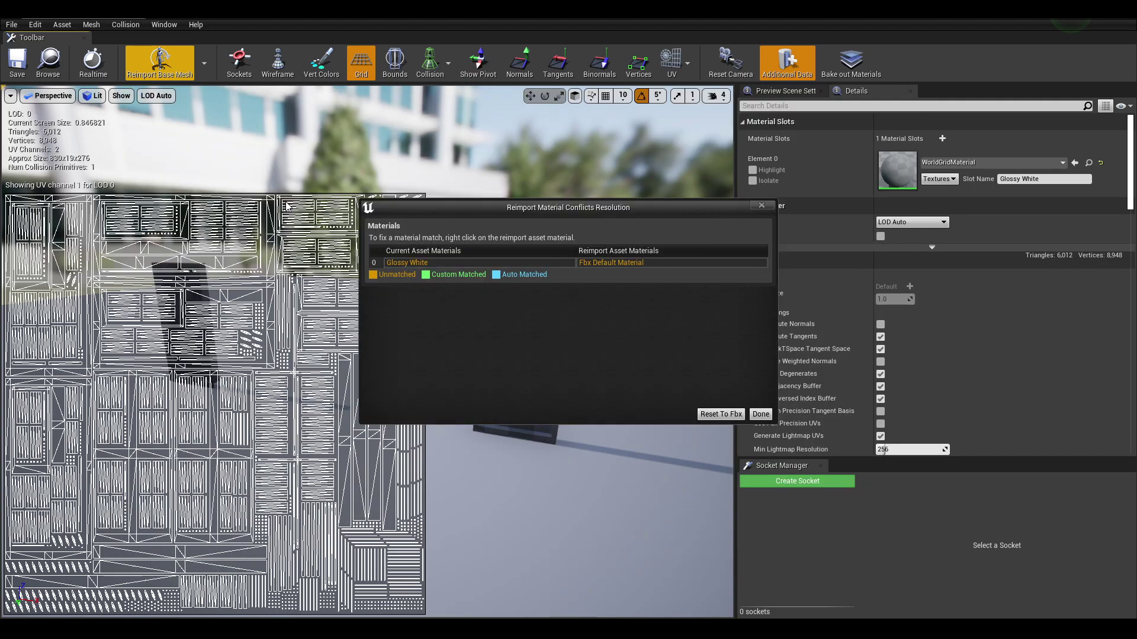
click(720, 415)
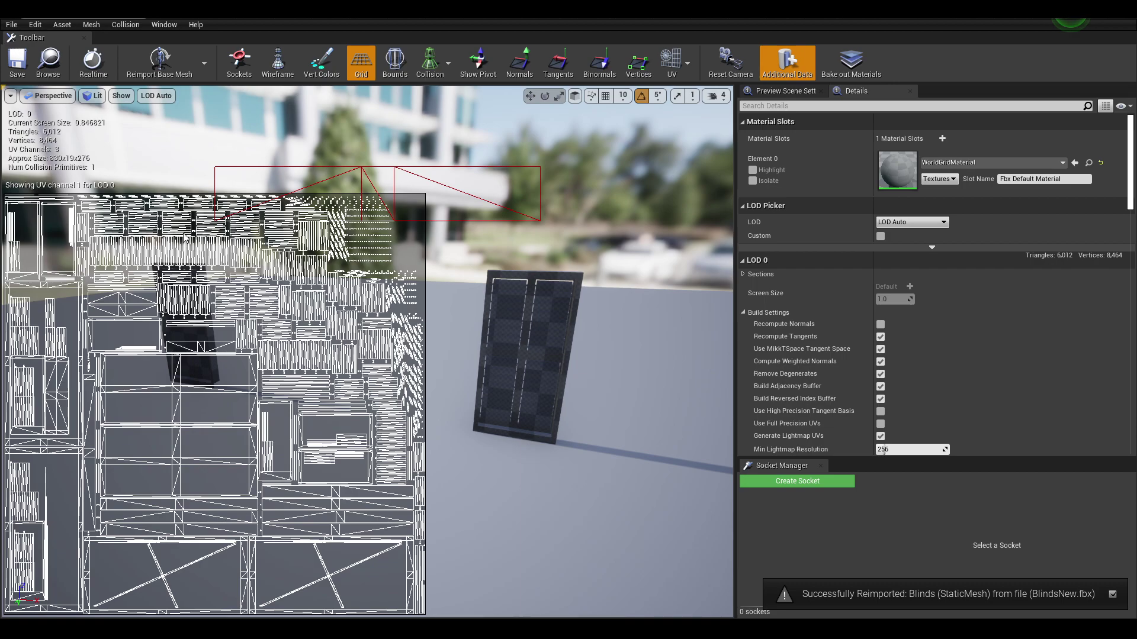
- Examine the reimported blinds' UV channel 1 layout and compare it with UV channel 2
drag(476, 306, 229, 151)
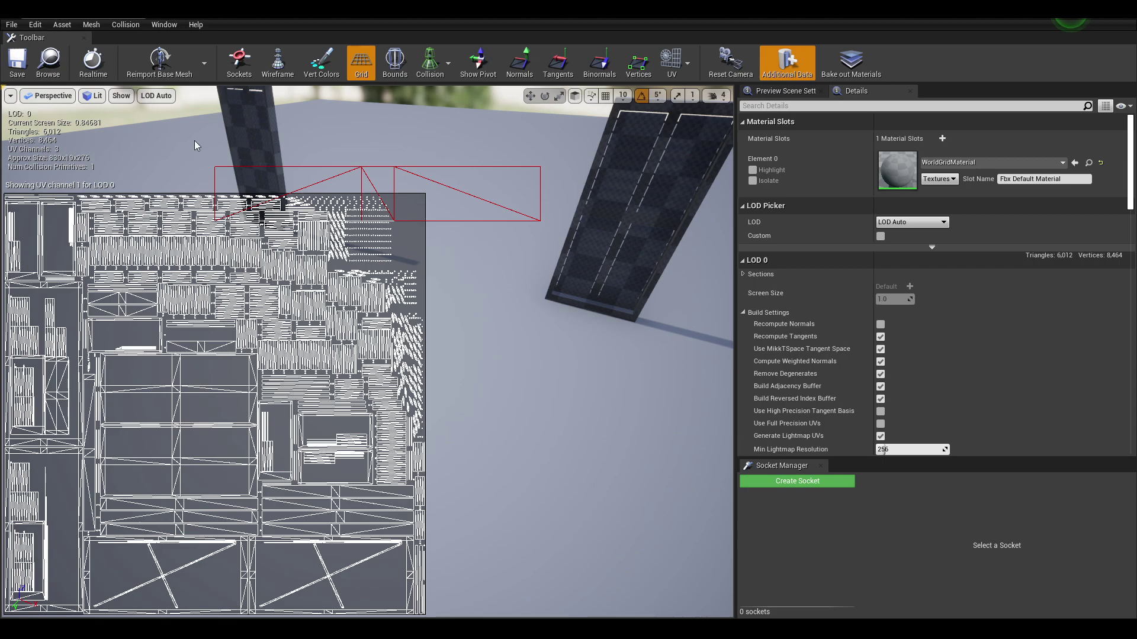
drag(385, 305, 392, 201)
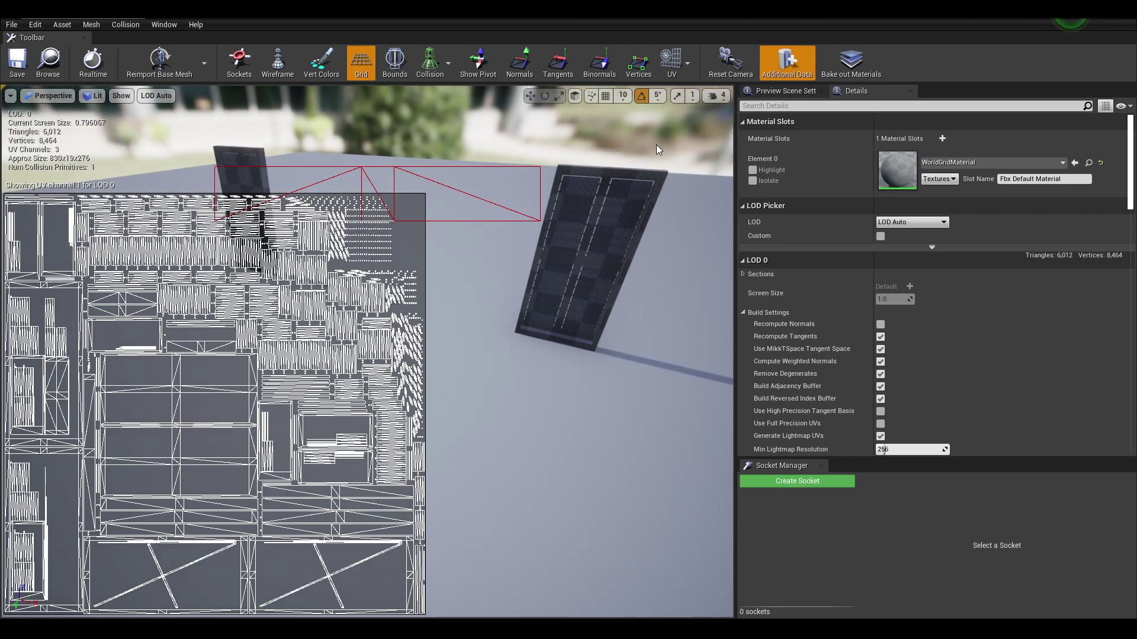
click(687, 62)
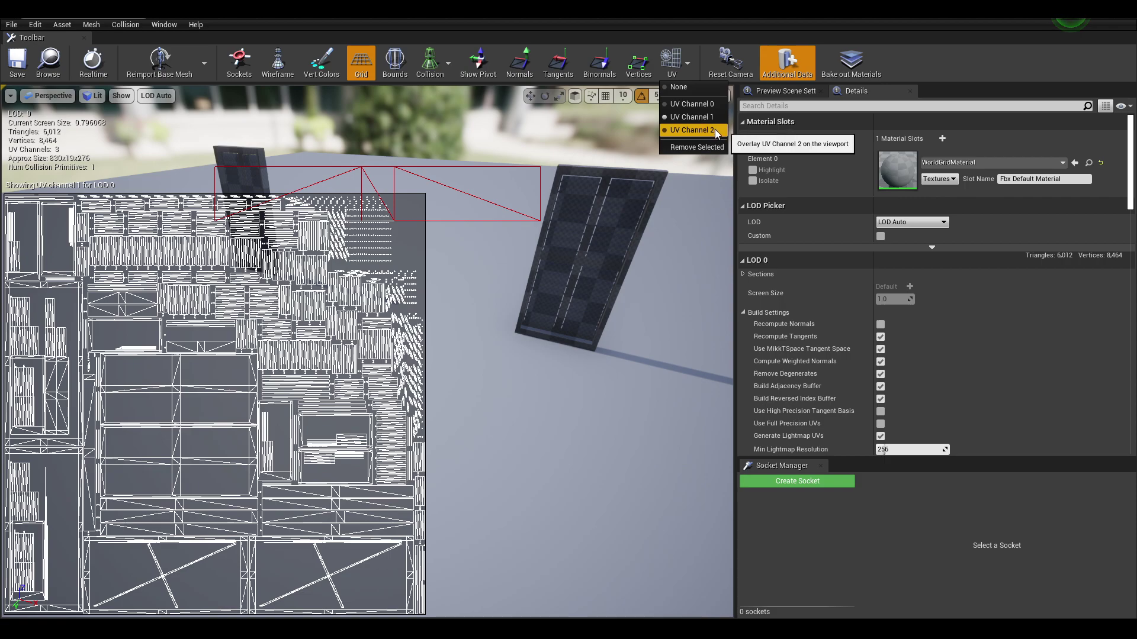
click(692, 130)
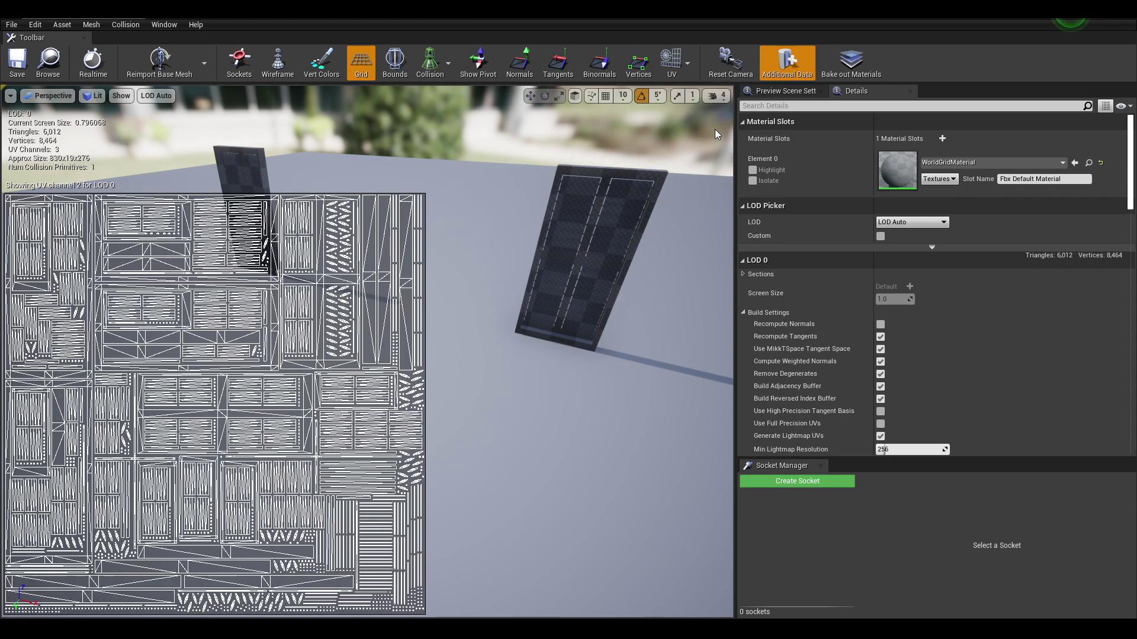
drag(617, 213, 621, 249)
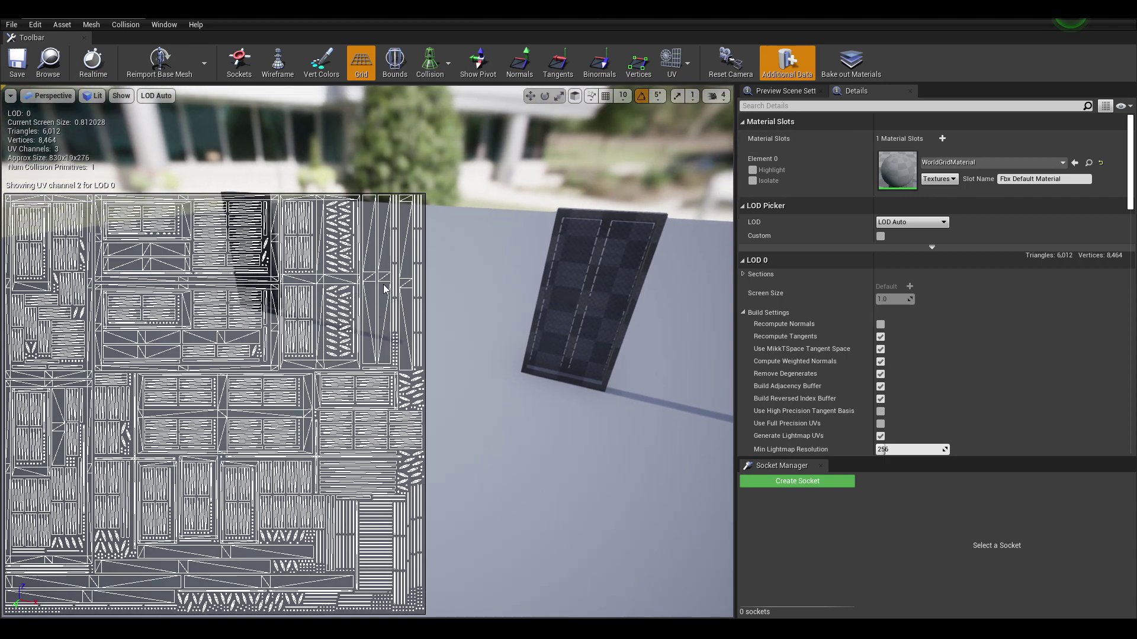
drag(446, 275, 468, 277)
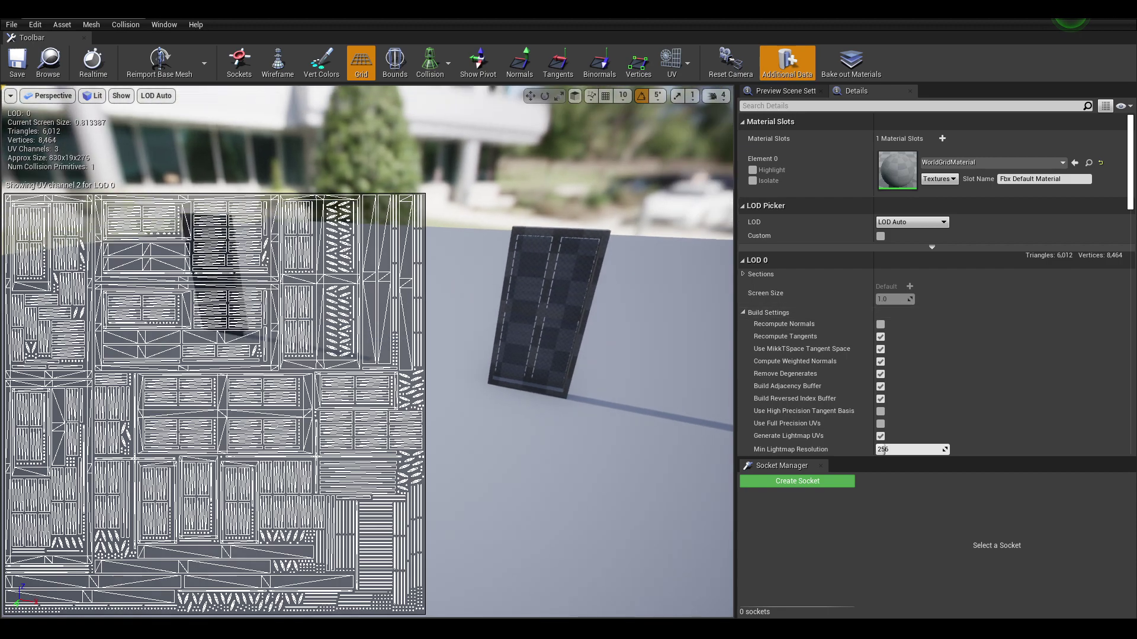
- Disable Generate Lightmap UVs in the blinds' LOD 0 build settings and apply the changes
scroll(850, 322, down, 5)
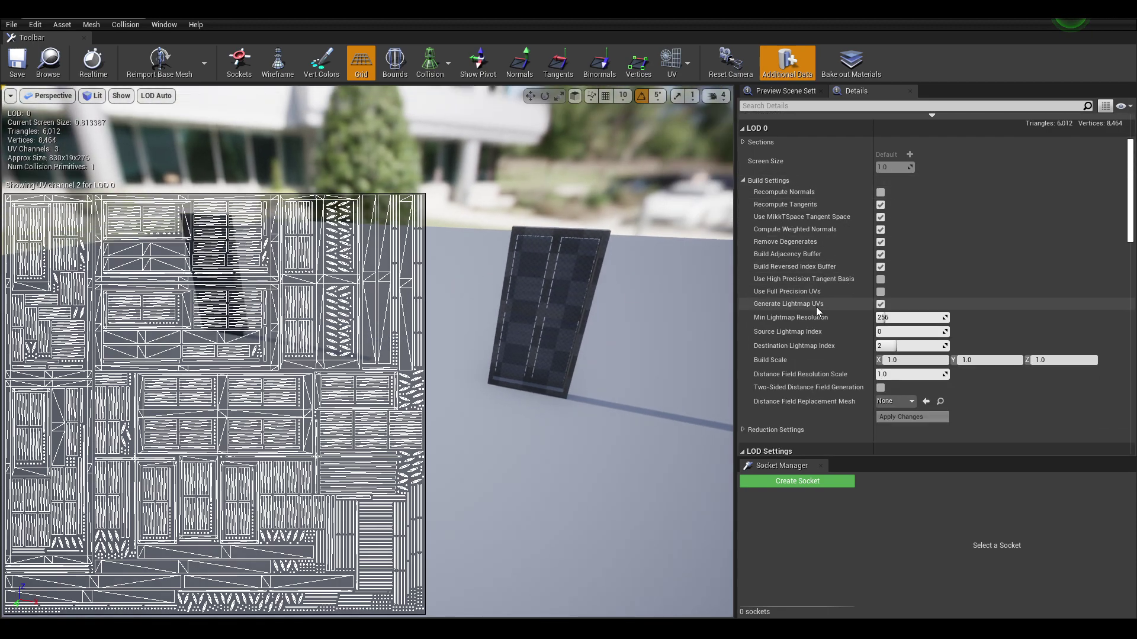
scroll(817, 308, up, 2)
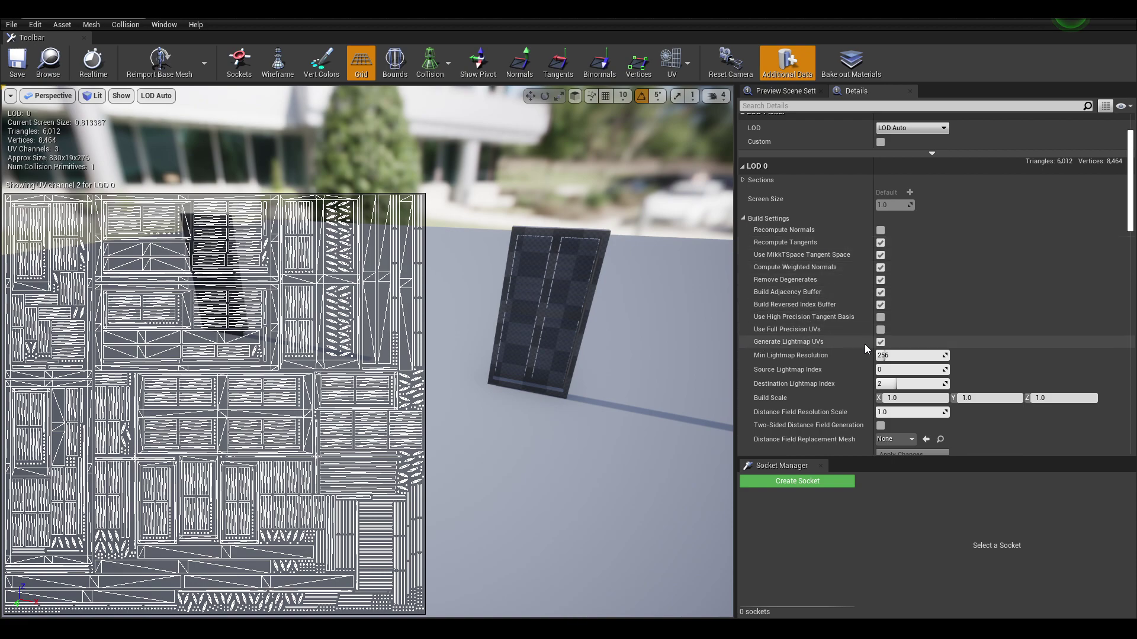
scroll(835, 349, down, 1)
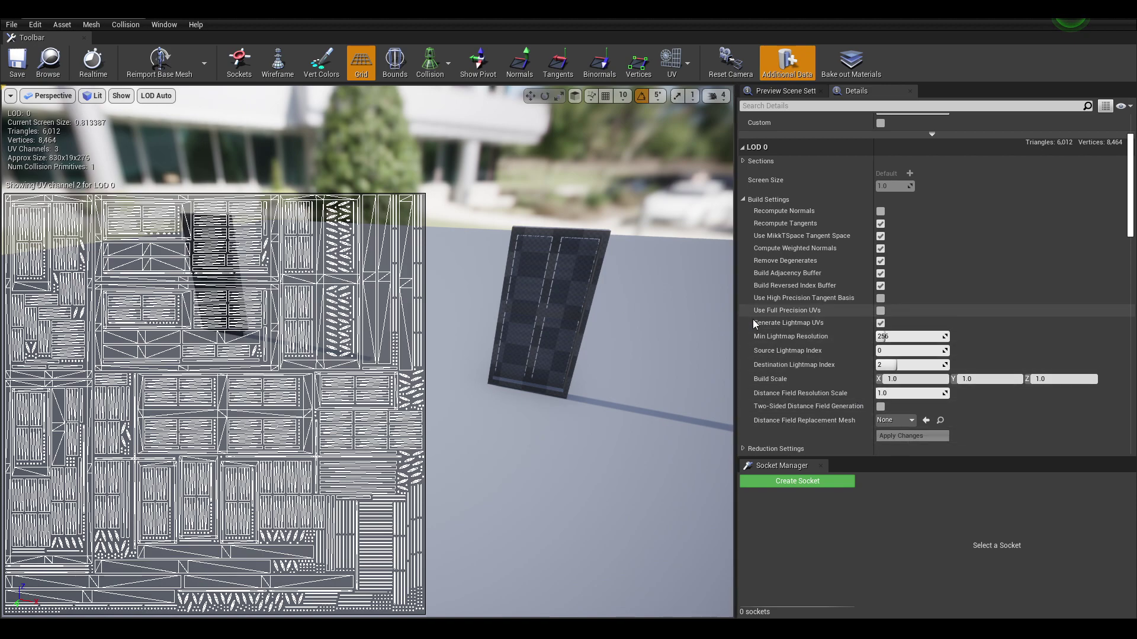
click(880, 324)
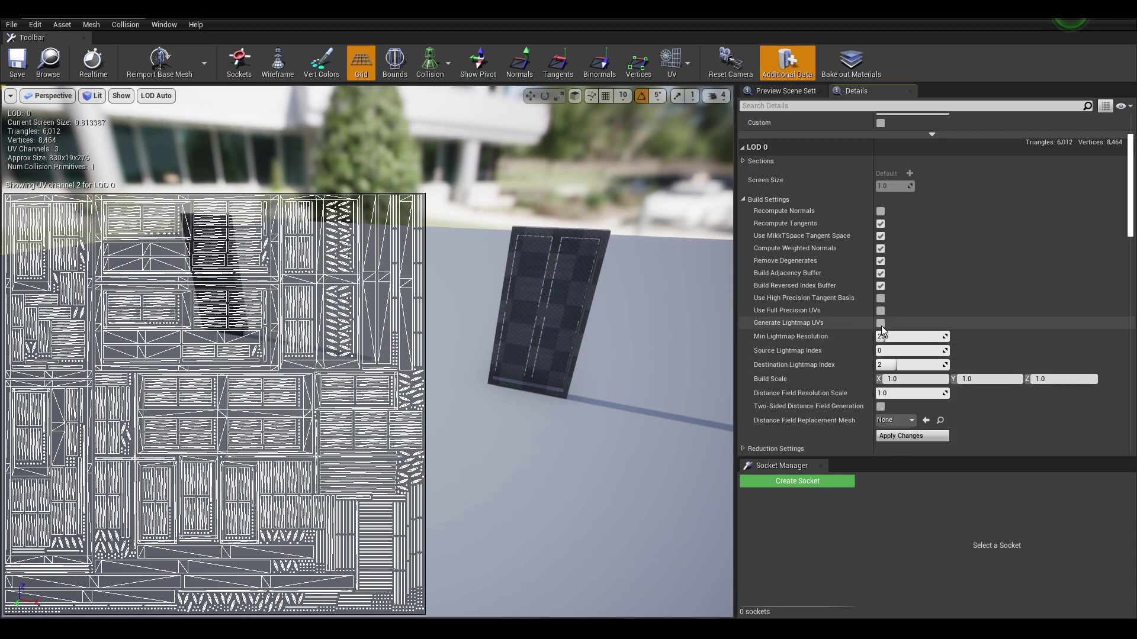
click(912, 438)
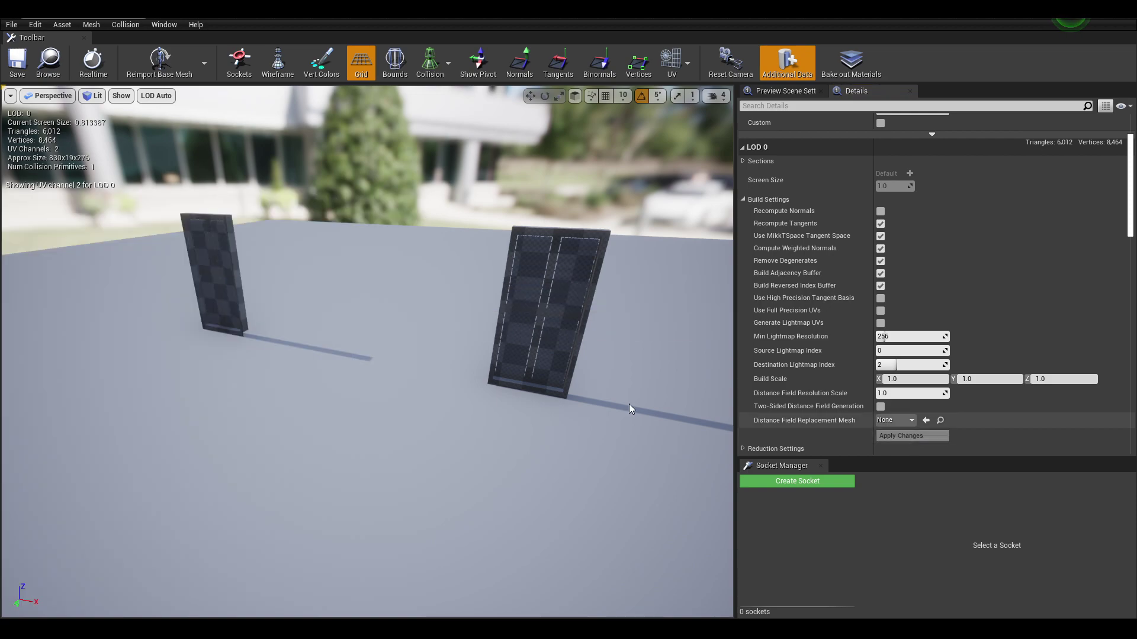
- Display UV channel 1 over the blinds in the static mesh editor viewport
click(682, 67)
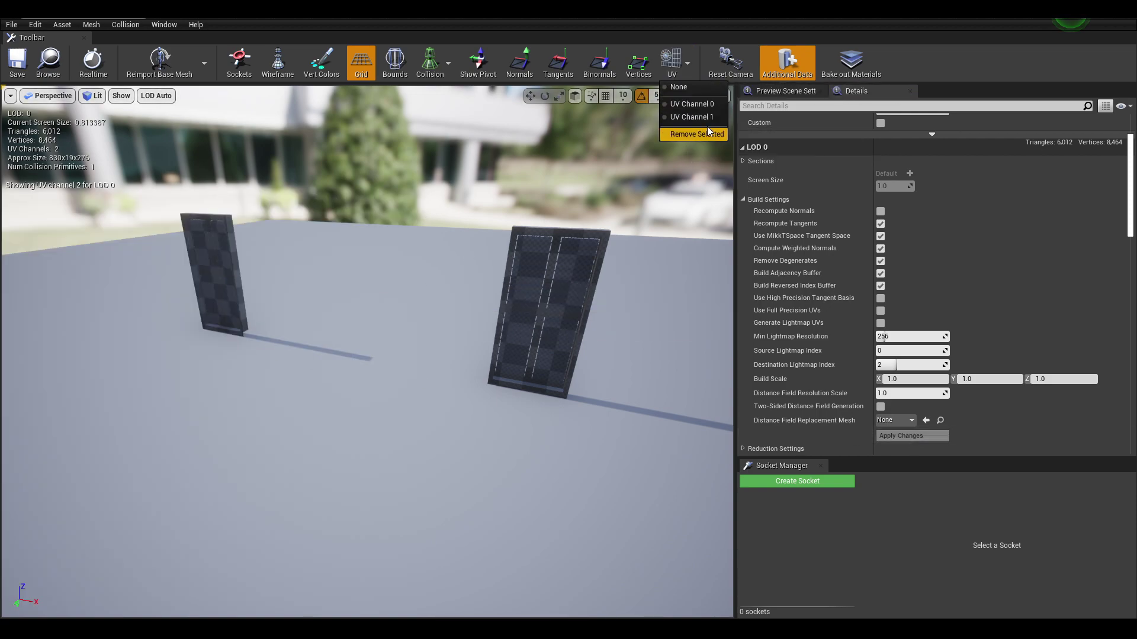
click(709, 117)
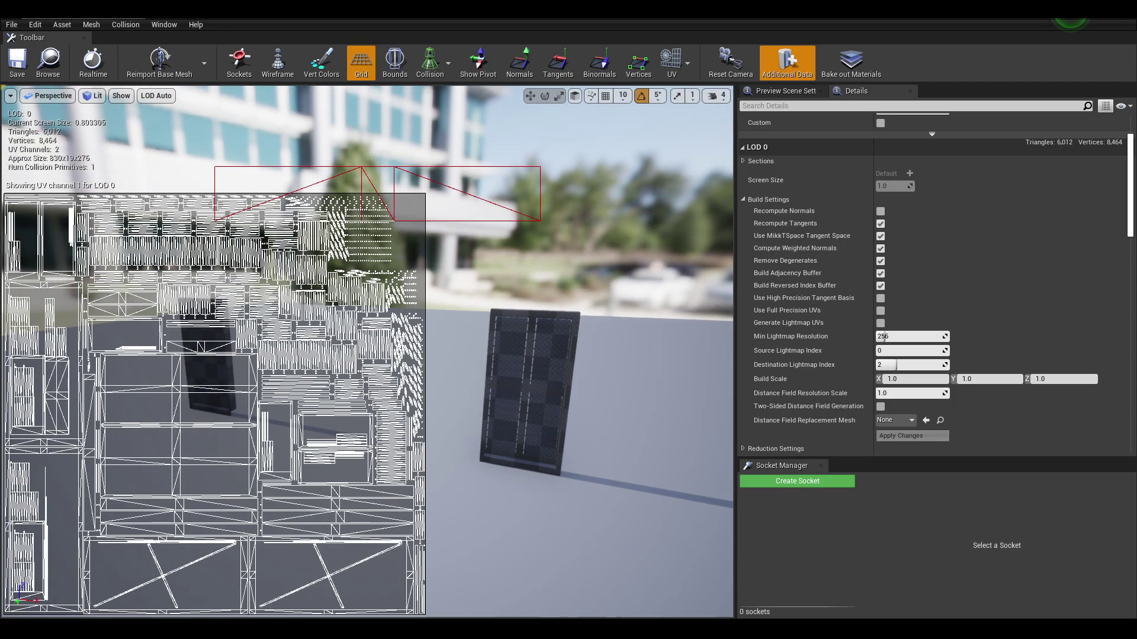
right_drag(464, 371, 442, 440)
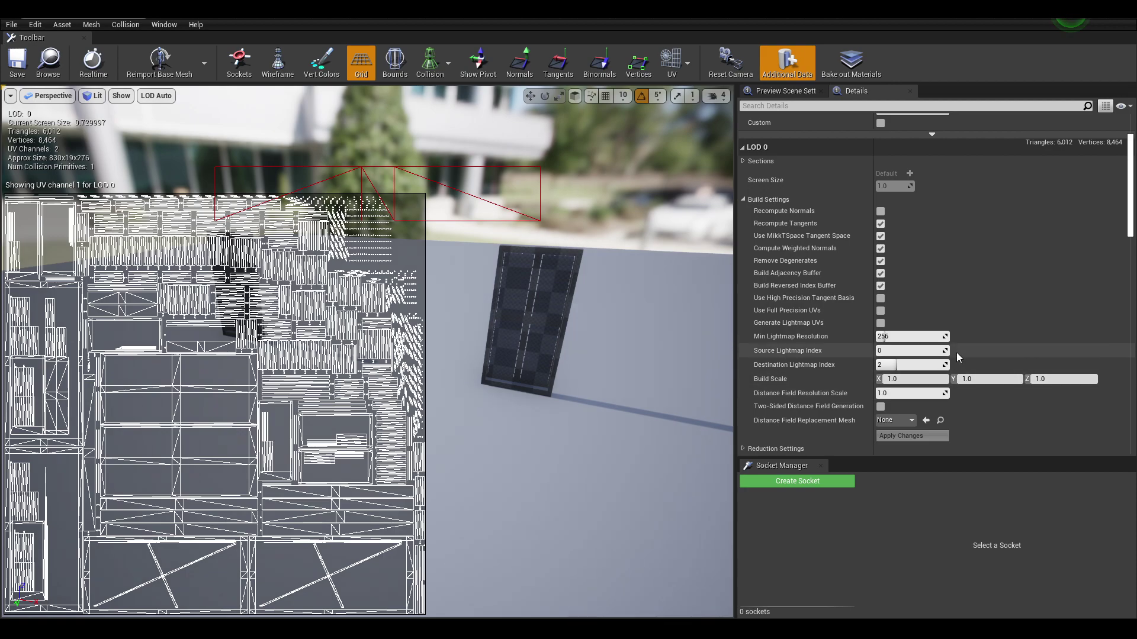
- Check the blinds' Light Map Coordinate Index against the available UV channels and review the LOD 0 build settings
scroll(957, 353, down, 5)
scroll(983, 333, down, 6)
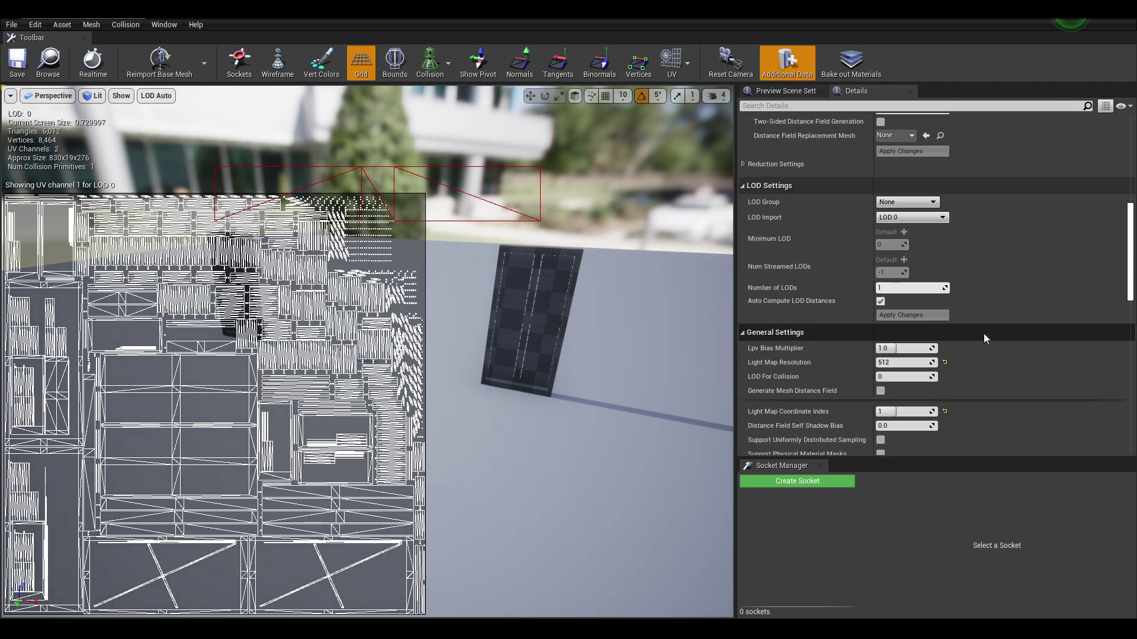
scroll(983, 333, down, 1)
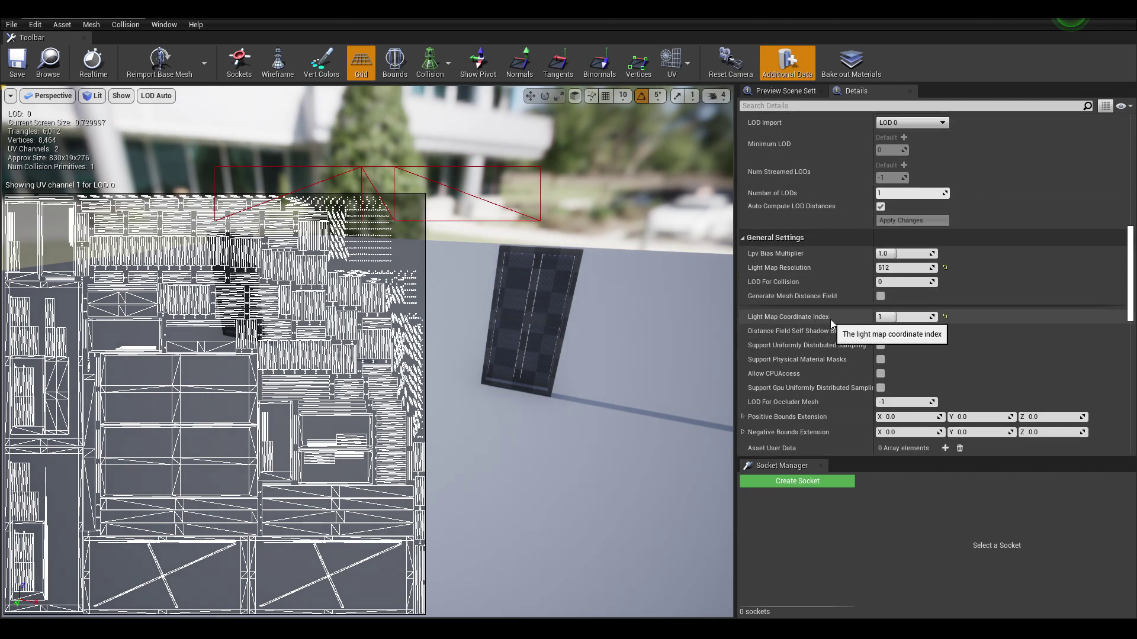
click(675, 62)
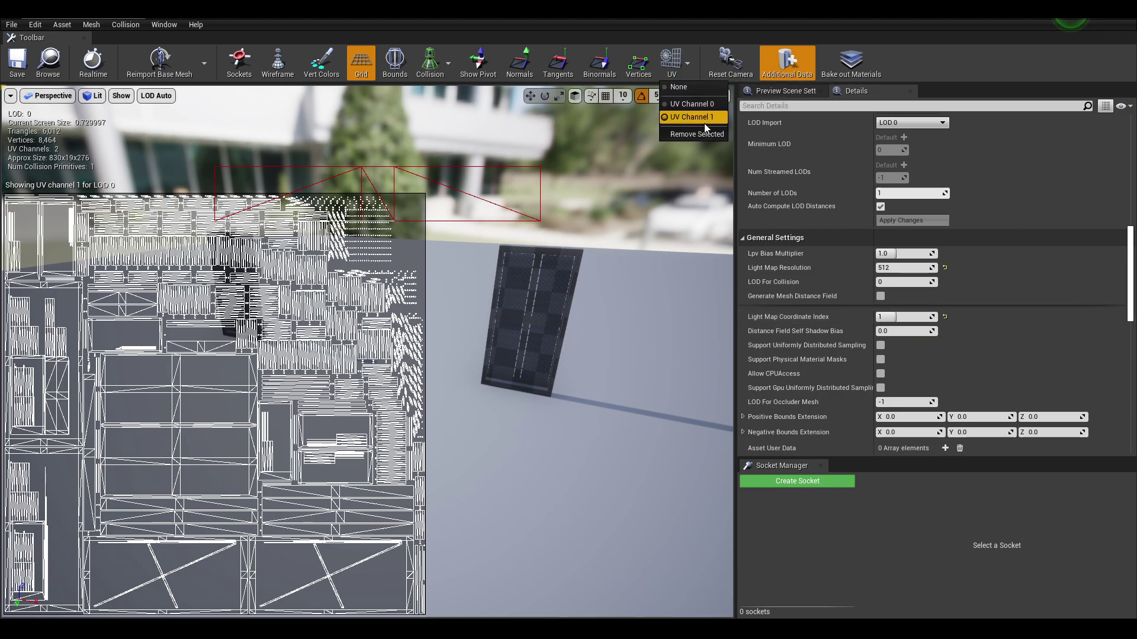
drag(627, 165, 613, 167)
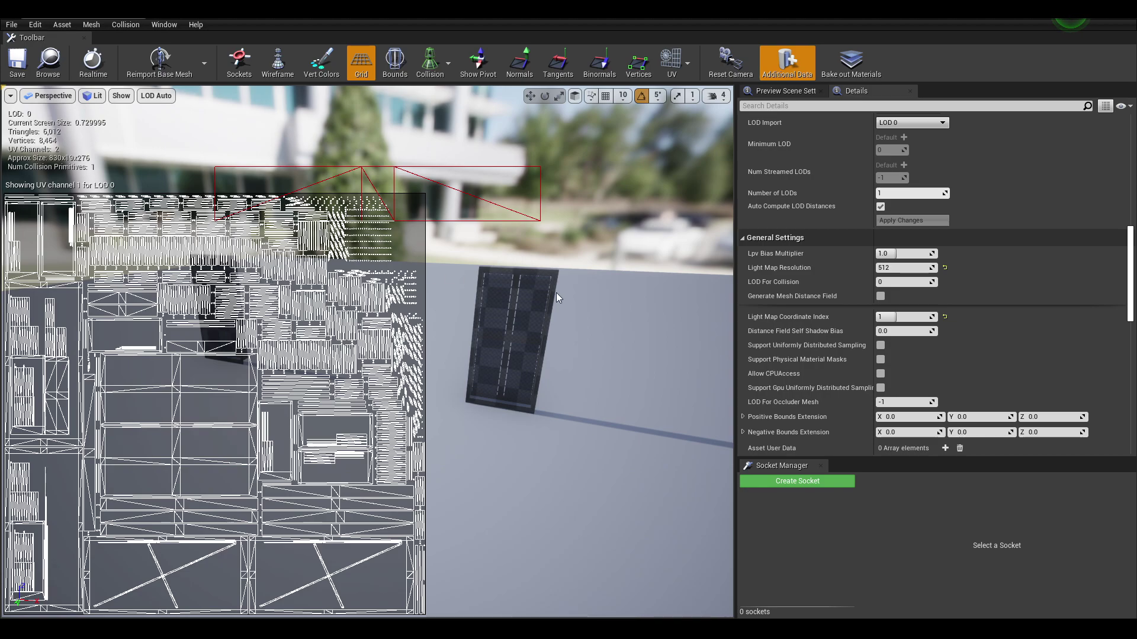
drag(570, 272, 598, 274)
scroll(850, 300, up, 1)
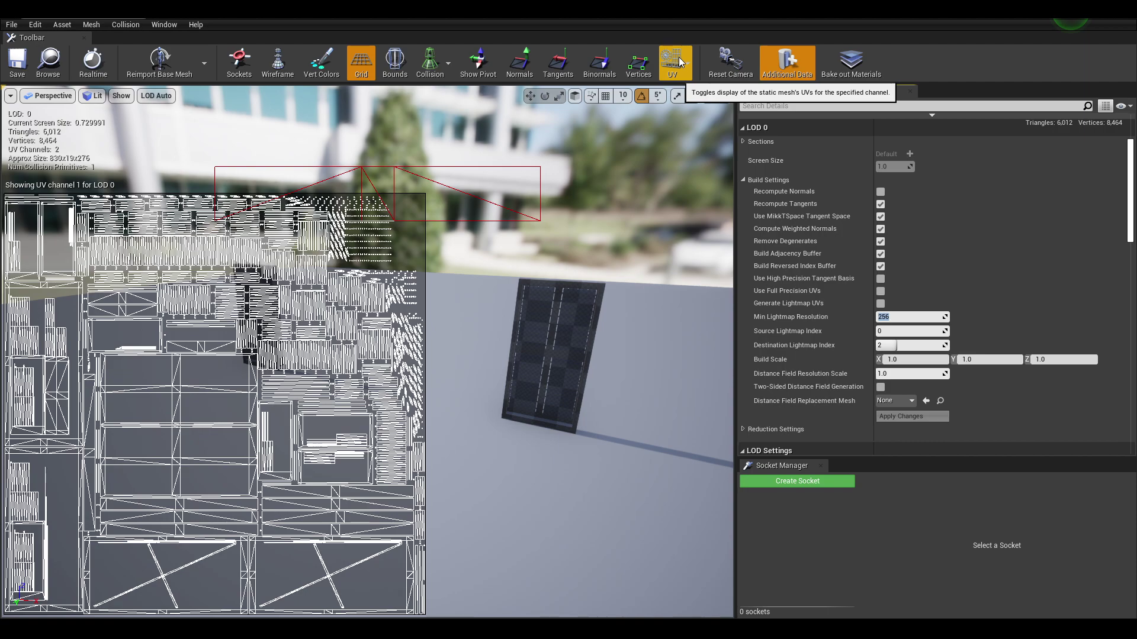
mouse_move(585, 266)
right_down()
mouse_move(634, 250)
mouse_move(585, 266)
right_up()
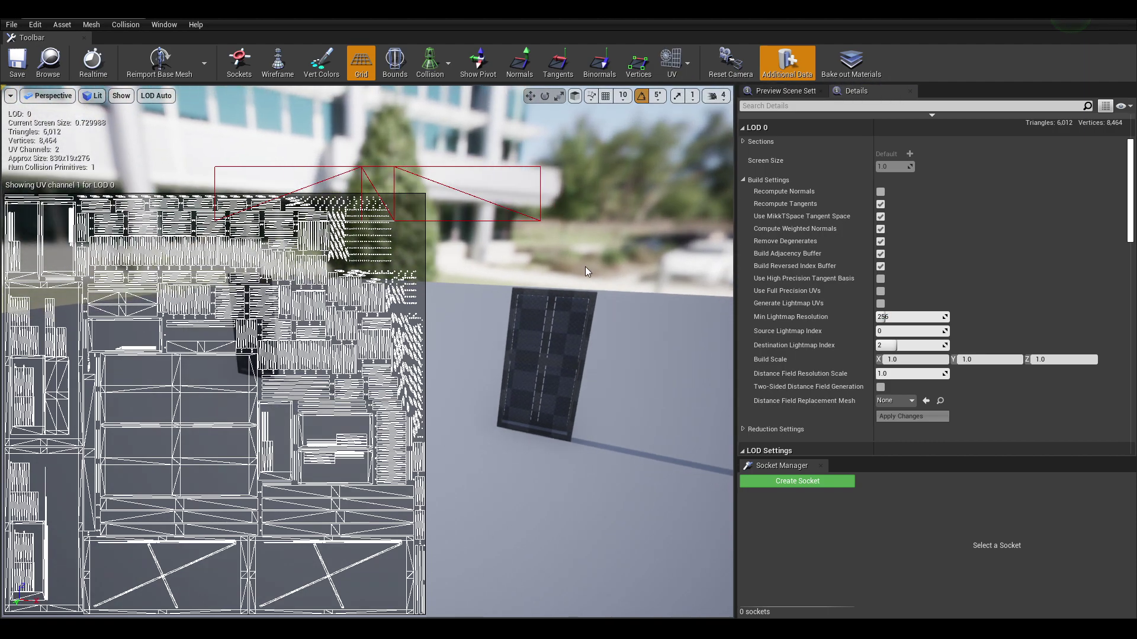
- Return to the level and inspect the overridden lightmap resolution of the Blinds actor and of Wall_03
click(159, 62)
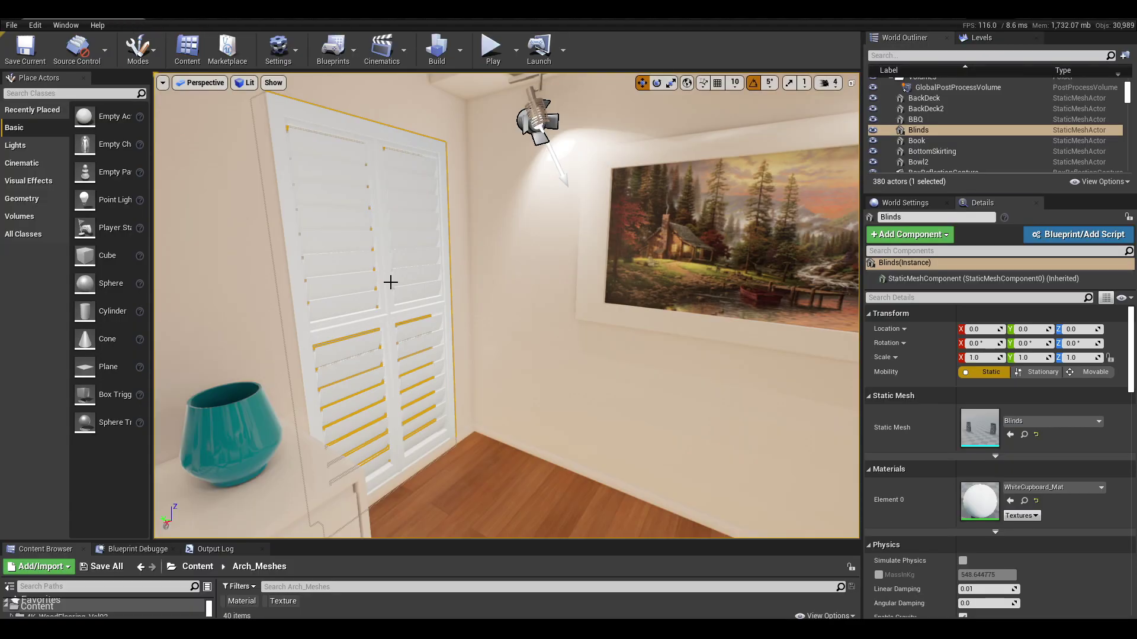
scroll(1048, 520, down, 10)
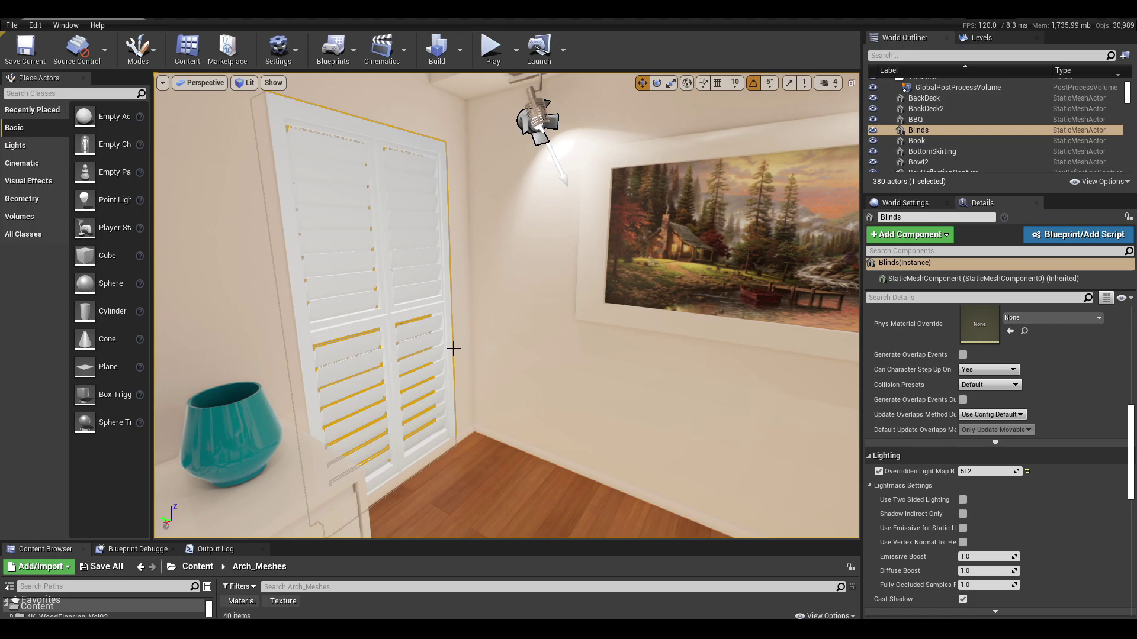
mouse_move(480, 360)
mouse_down()
mouse_move(497, 385)
mouse_move(738, 414)
mouse_up()
mouse_move(538, 358)
right_down()
mouse_move(444, 357)
mouse_move(471, 358)
mouse_move(446, 256)
mouse_move(408, 257)
mouse_move(432, 256)
right_up()
click(446, 257)
click(675, 302)
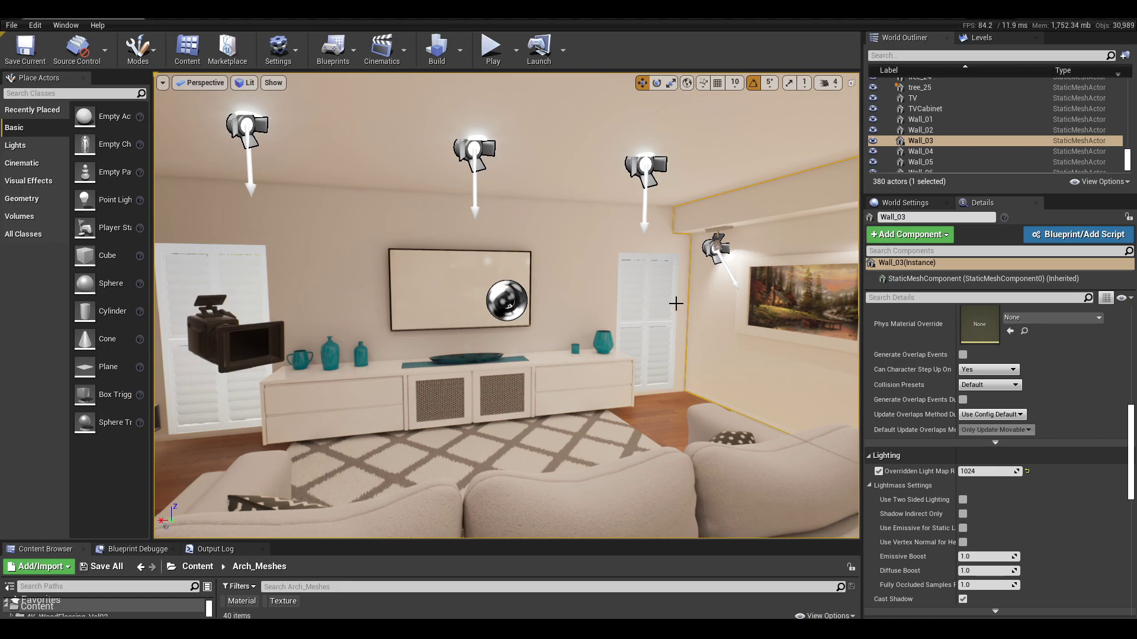
mouse_move(675, 302)
right_down()
mouse_move(752, 302)
mouse_move(651, 302)
mouse_move(788, 320)
mouse_move(548, 332)
mouse_move(734, 333)
right_up()
- Ungroup the sofa and its pillows and select the sofa's individual meshes to inspect their lightmap resolution
click(548, 332)
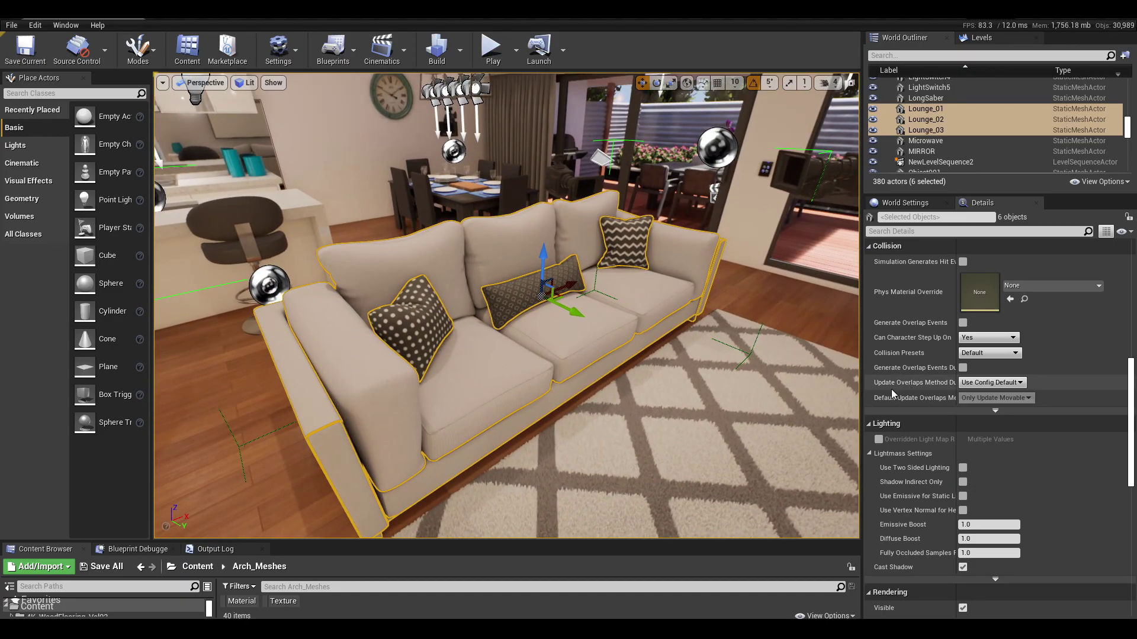
key(shift+g)
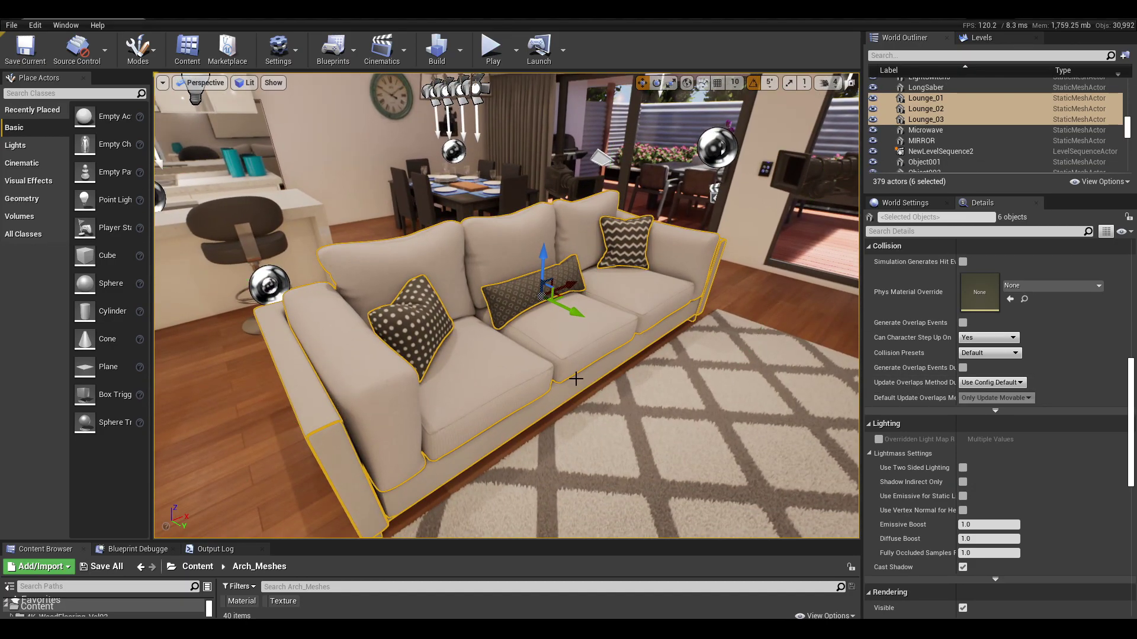
right_drag(576, 379, 502, 374)
click(576, 379)
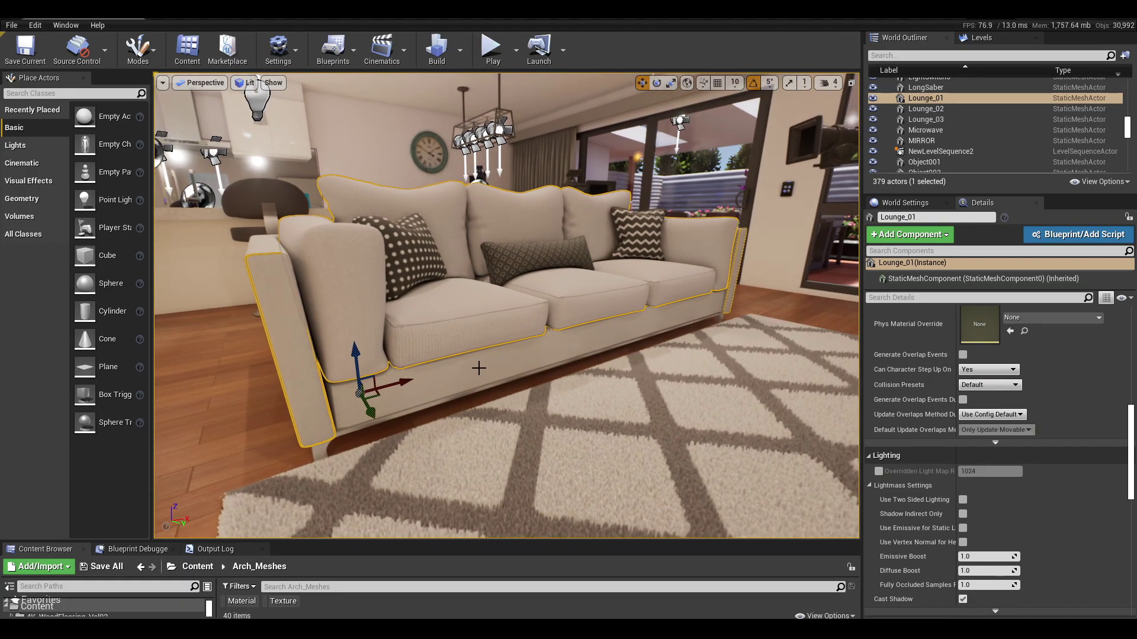
click(492, 376)
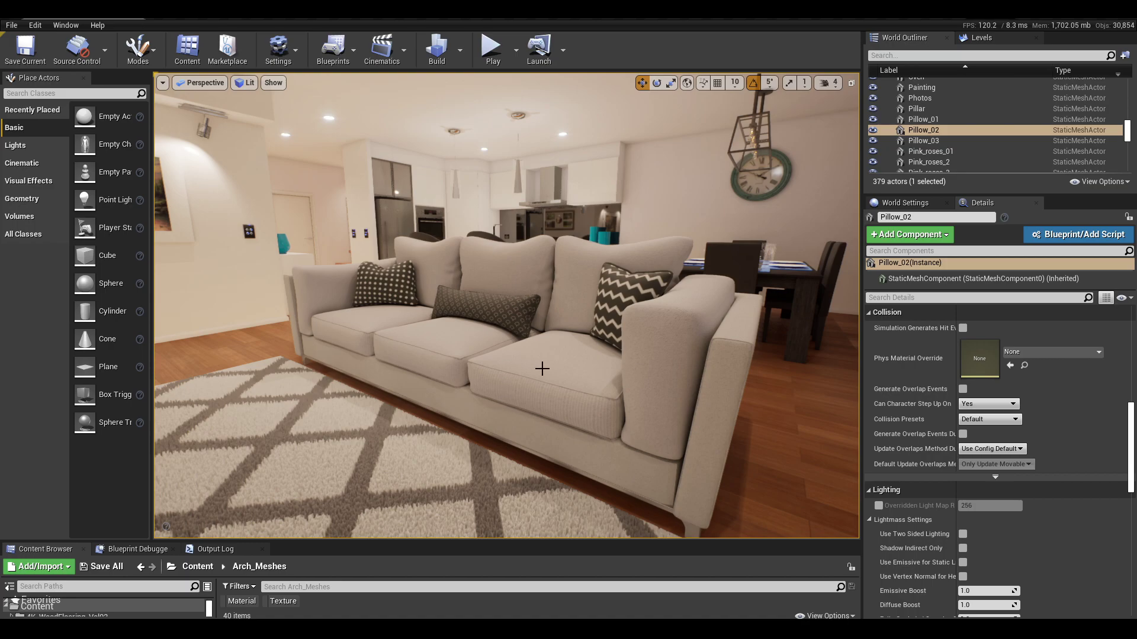
- Examine the sofa and select each of its three pillows in turn to check their lightmap resolutions
right_drag(541, 373, 537, 368)
drag(550, 406, 541, 369)
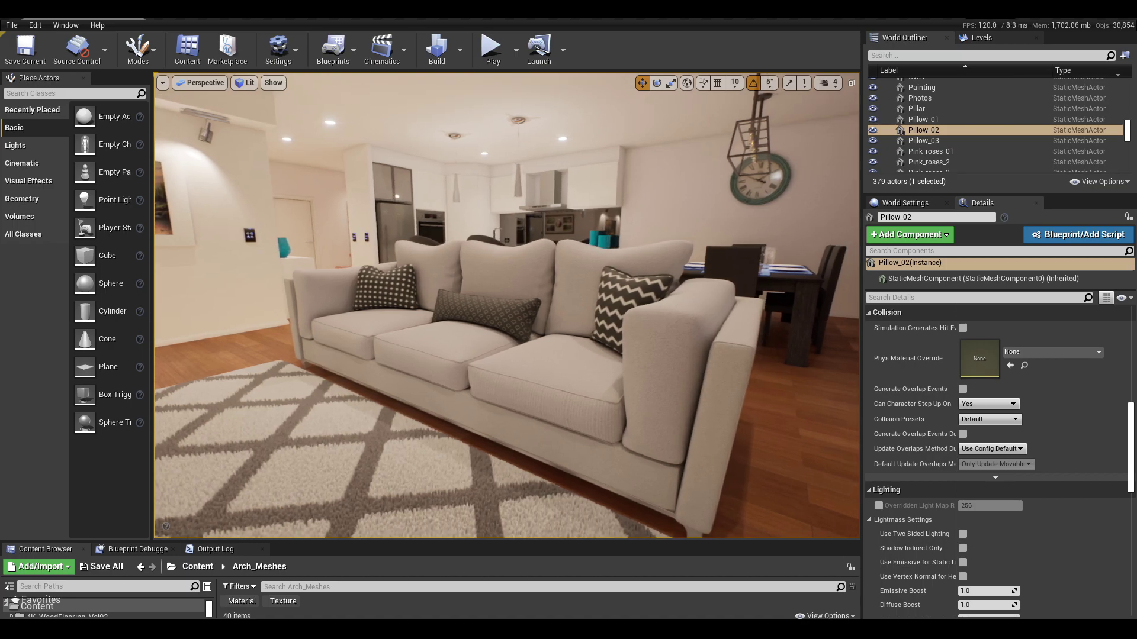
right_drag(541, 370, 553, 356)
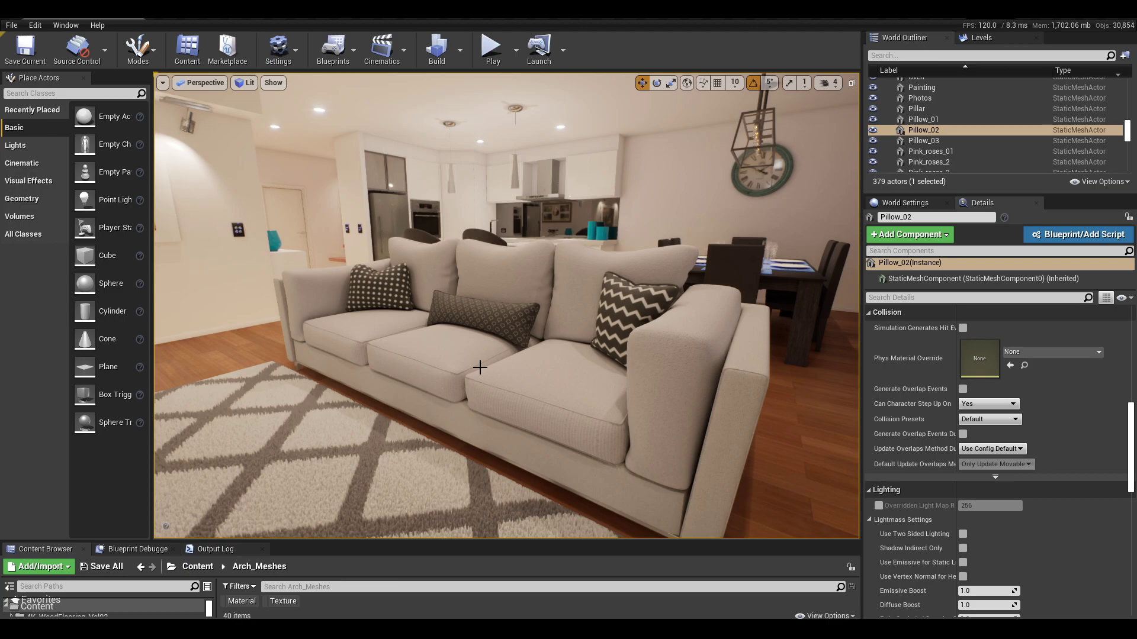
click(530, 400)
click(505, 324)
click(618, 317)
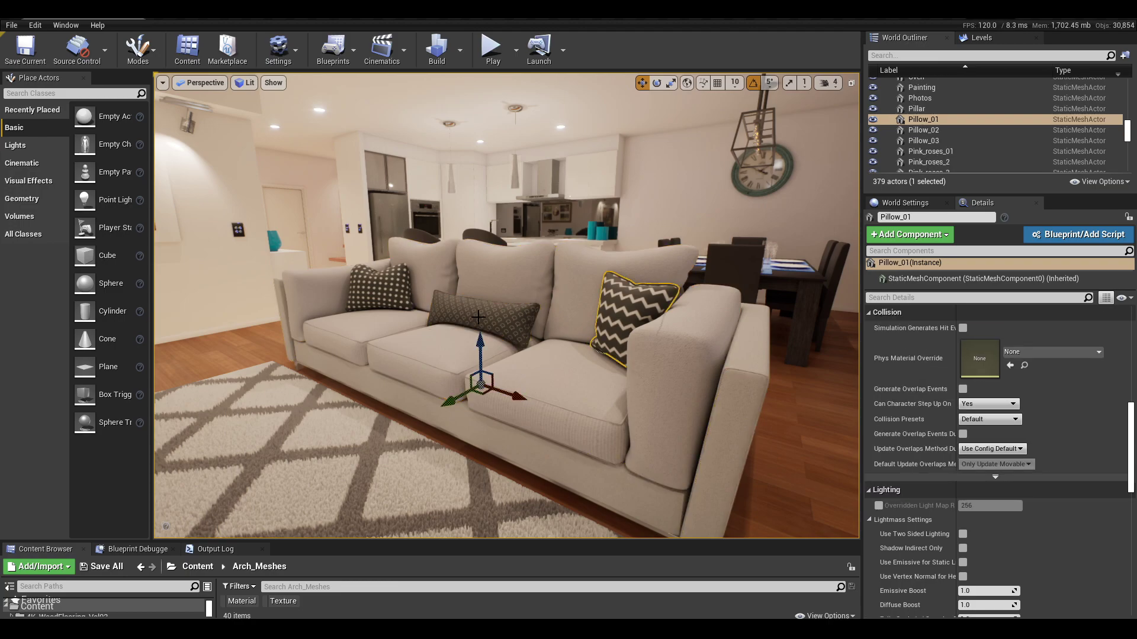
click(479, 316)
click(393, 288)
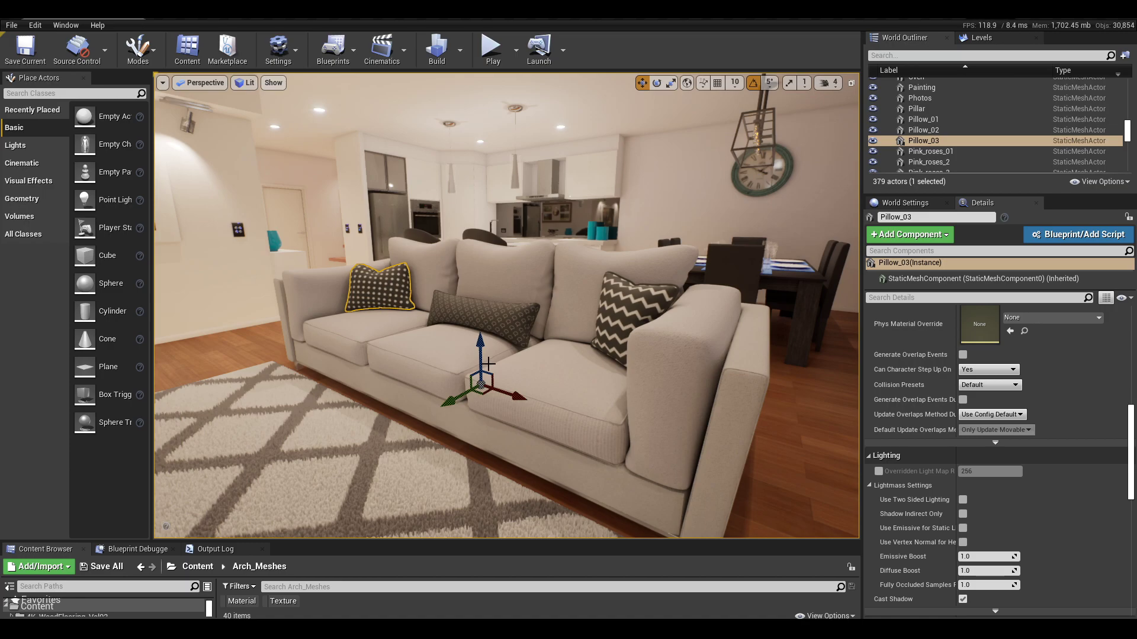
right_drag(504, 342, 478, 332)
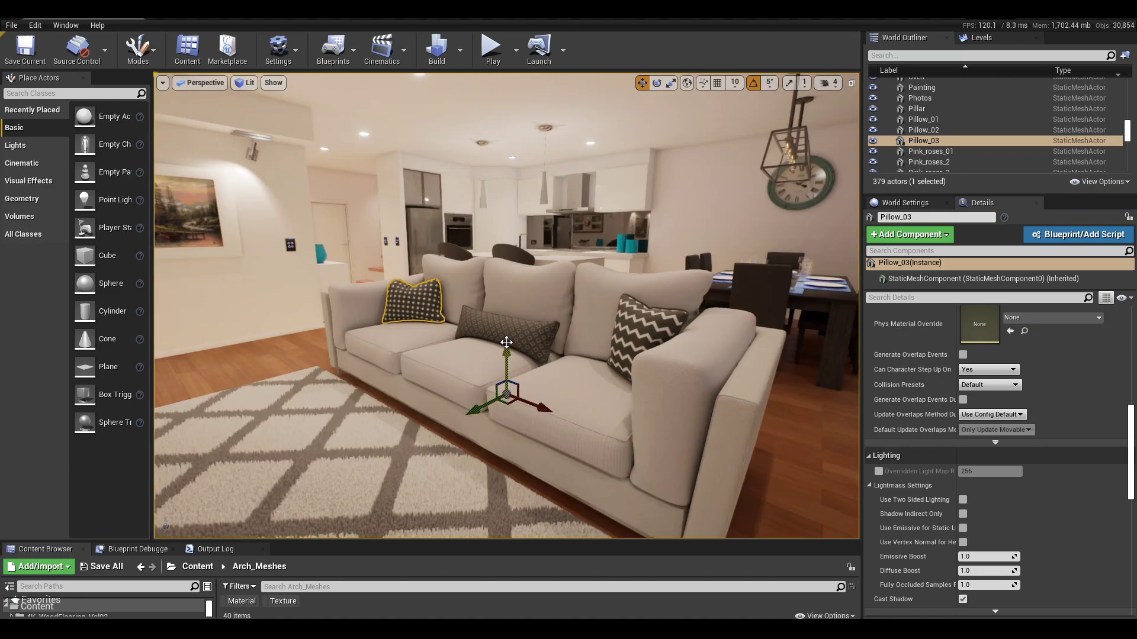